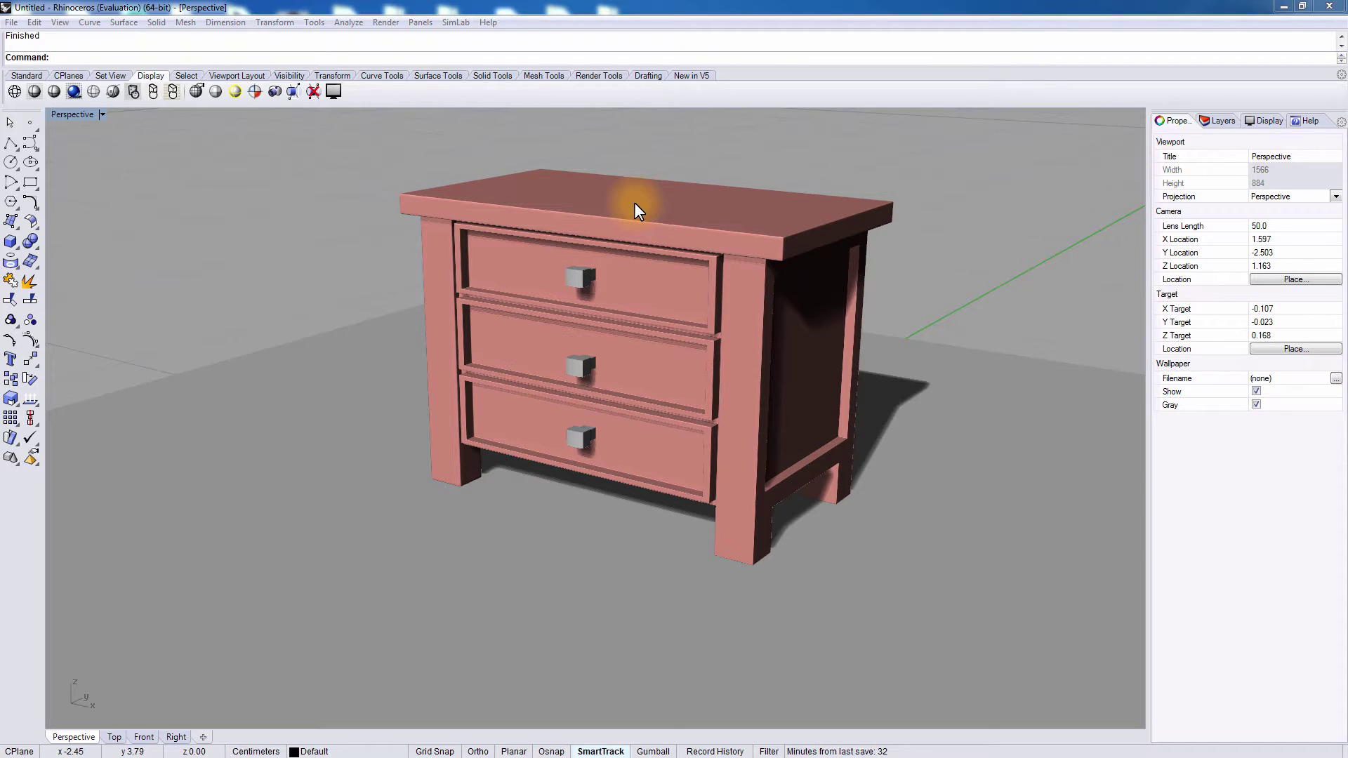
# Orbit the Perspective viewport to show the side of the pink nightstand.
pyautogui.moveTo(634, 202)
pyautogui.mouseDown(button='right')
pyautogui.moveTo(441, 201)
pyautogui.moveTo(626, 206)
pyautogui.mouseUp(button='right')
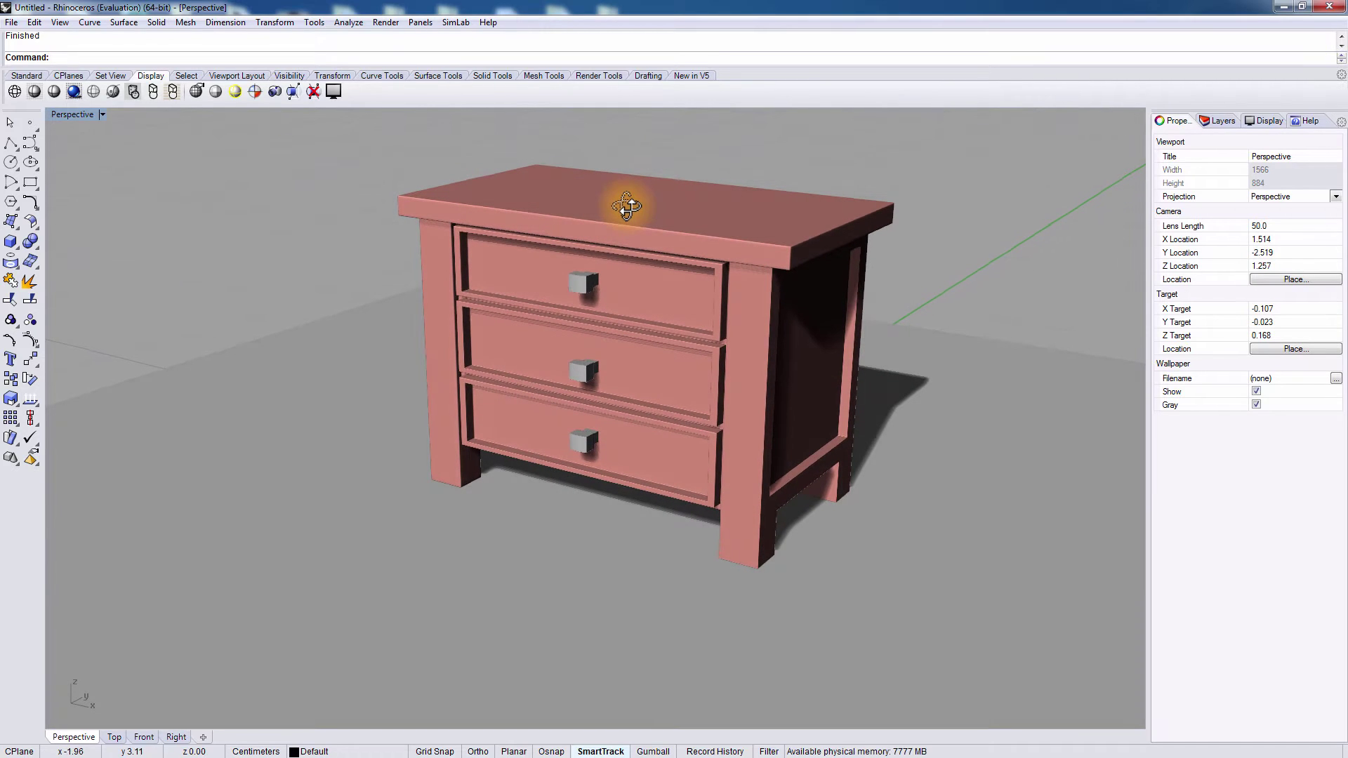
# Transfer the nightstand to SimLab Composer via SimLab > Composer Integration > Transfer To SimLab.
pyautogui.click(456, 22)
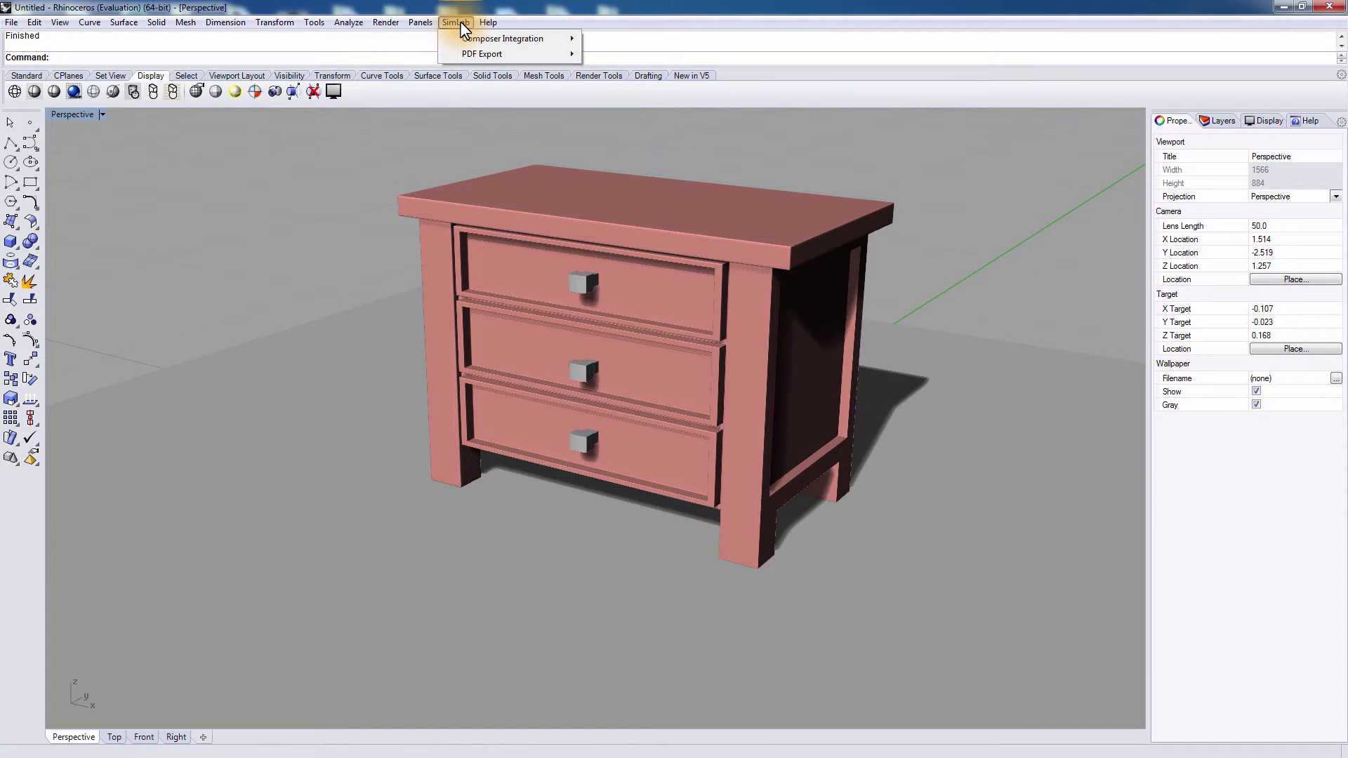
pyautogui.moveTo(473, 36)
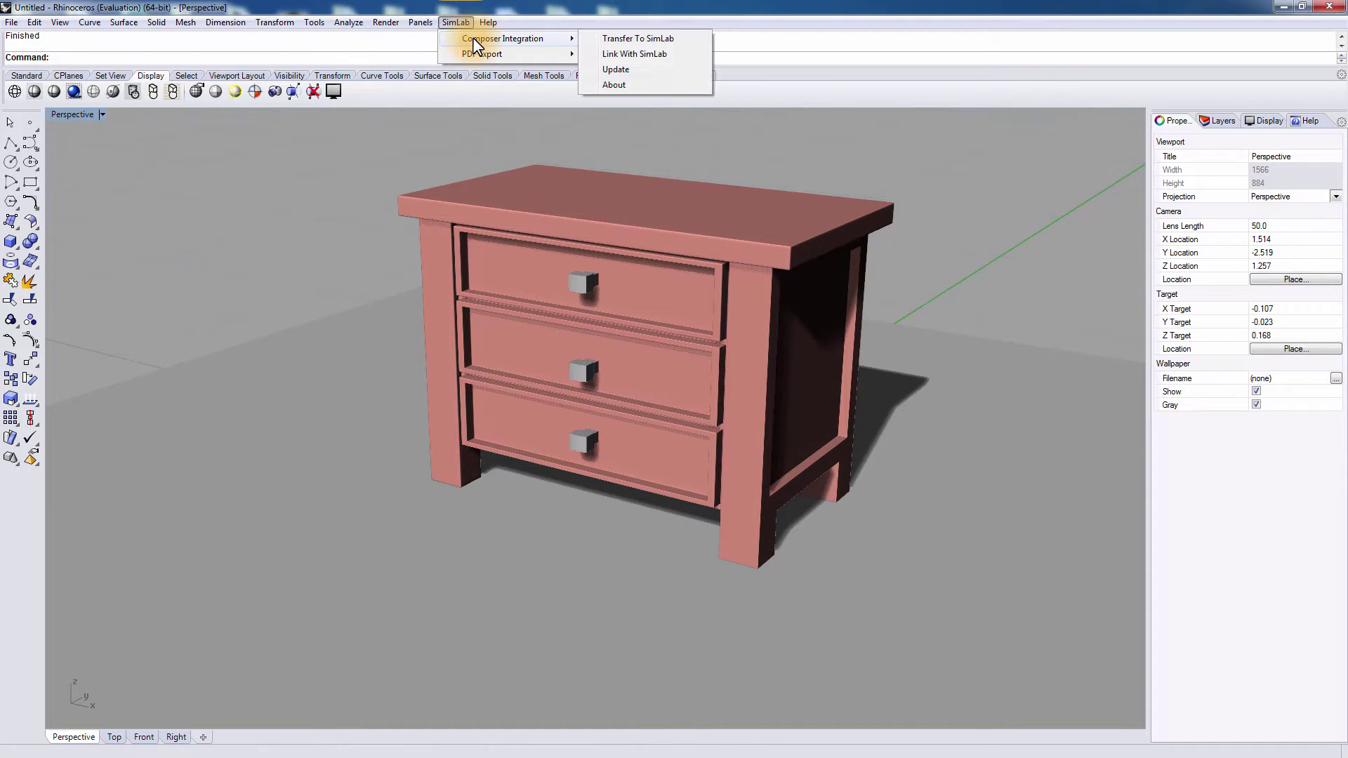
pyautogui.click(638, 39)
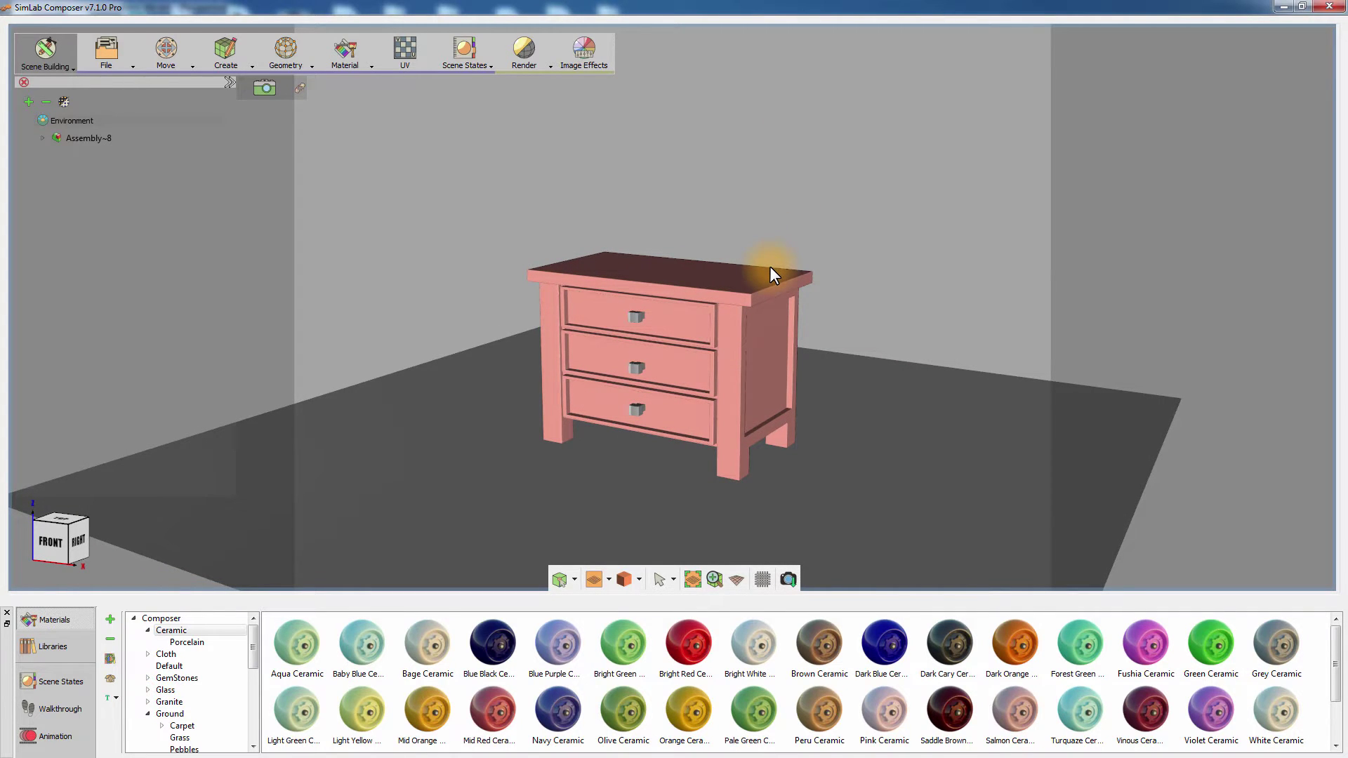
# Inspect the tabletop's pink Plastic 'wood' material (RGB 255, 169, 152), then deselect it.
pyautogui.click(772, 271)
pyautogui.click(1271, 105)
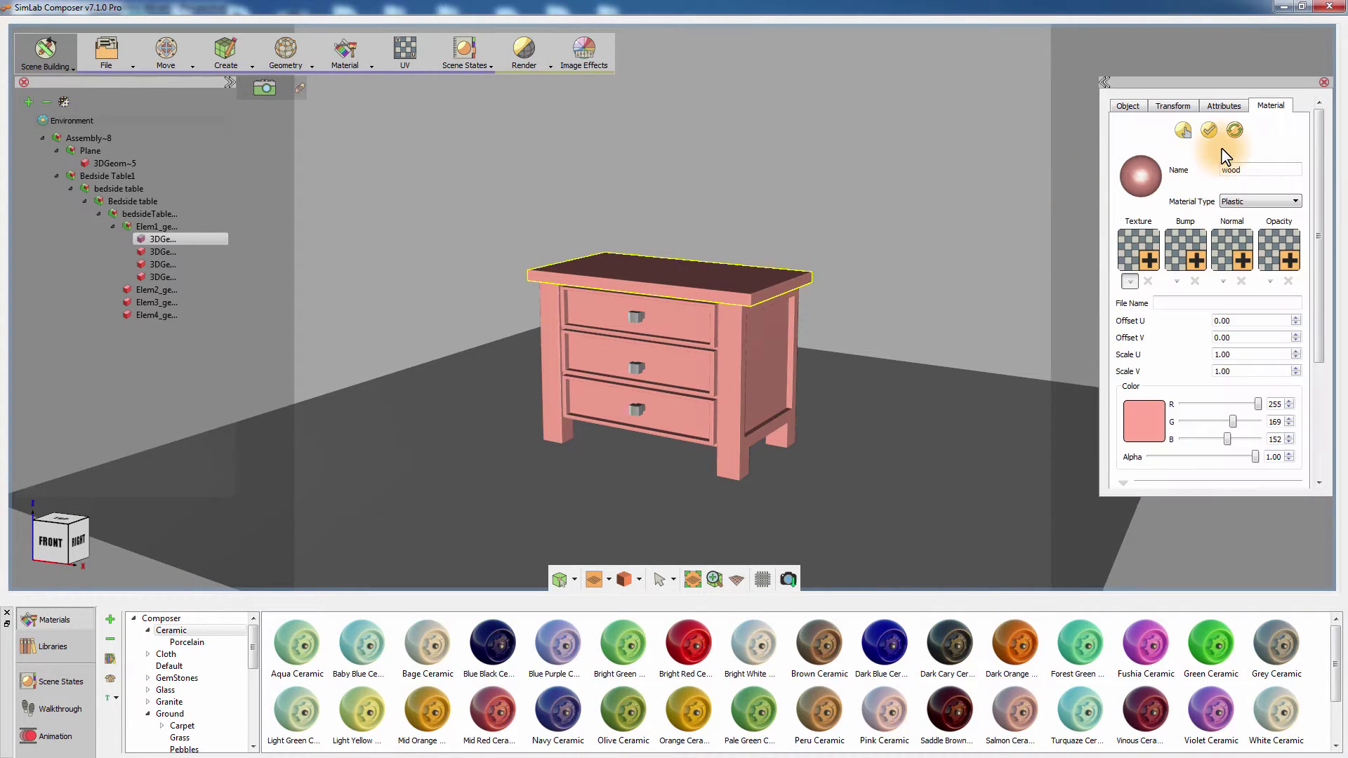
pyautogui.moveTo(854, 247); pyautogui.dragTo(852, 263, button='middle')
pyautogui.click(851, 265)
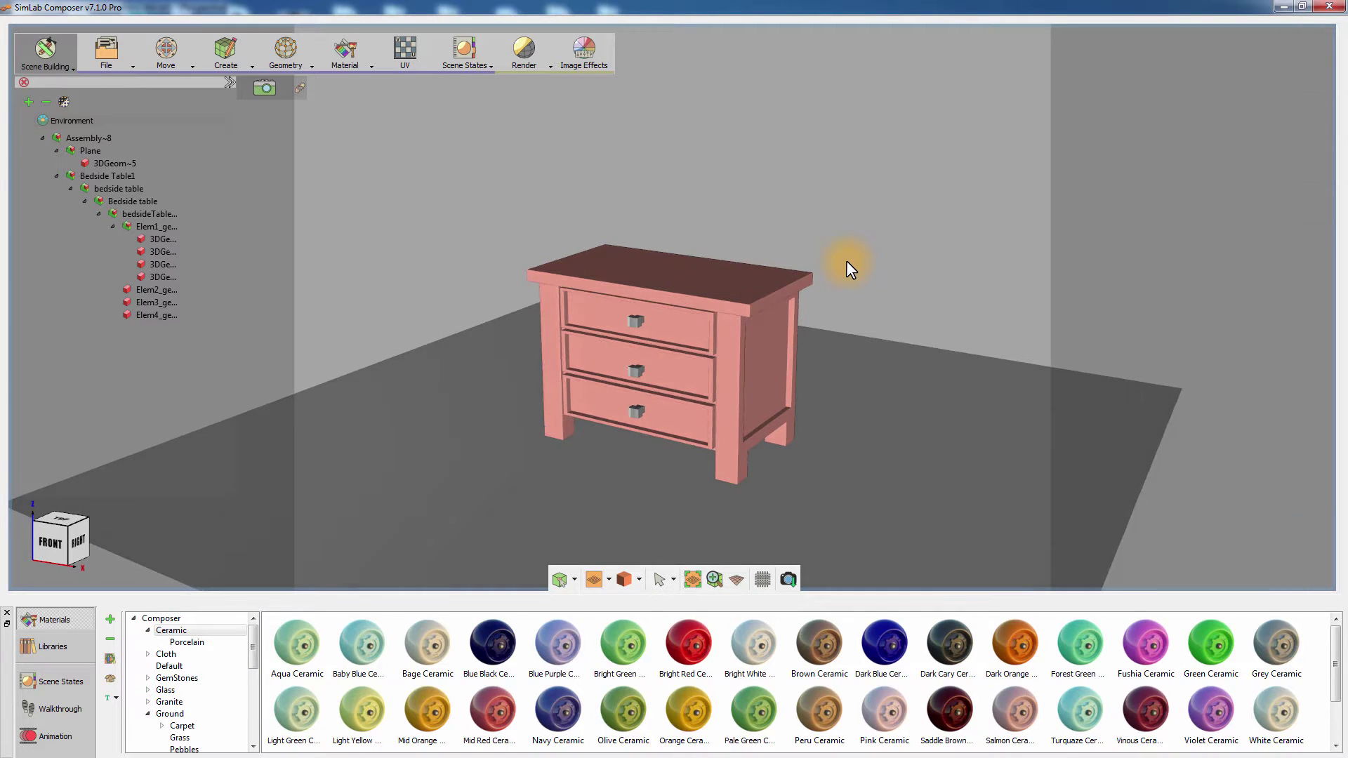
# Switch rendering to Real Time photoreal and show the Wood materials library.
pyautogui.click(537, 69)
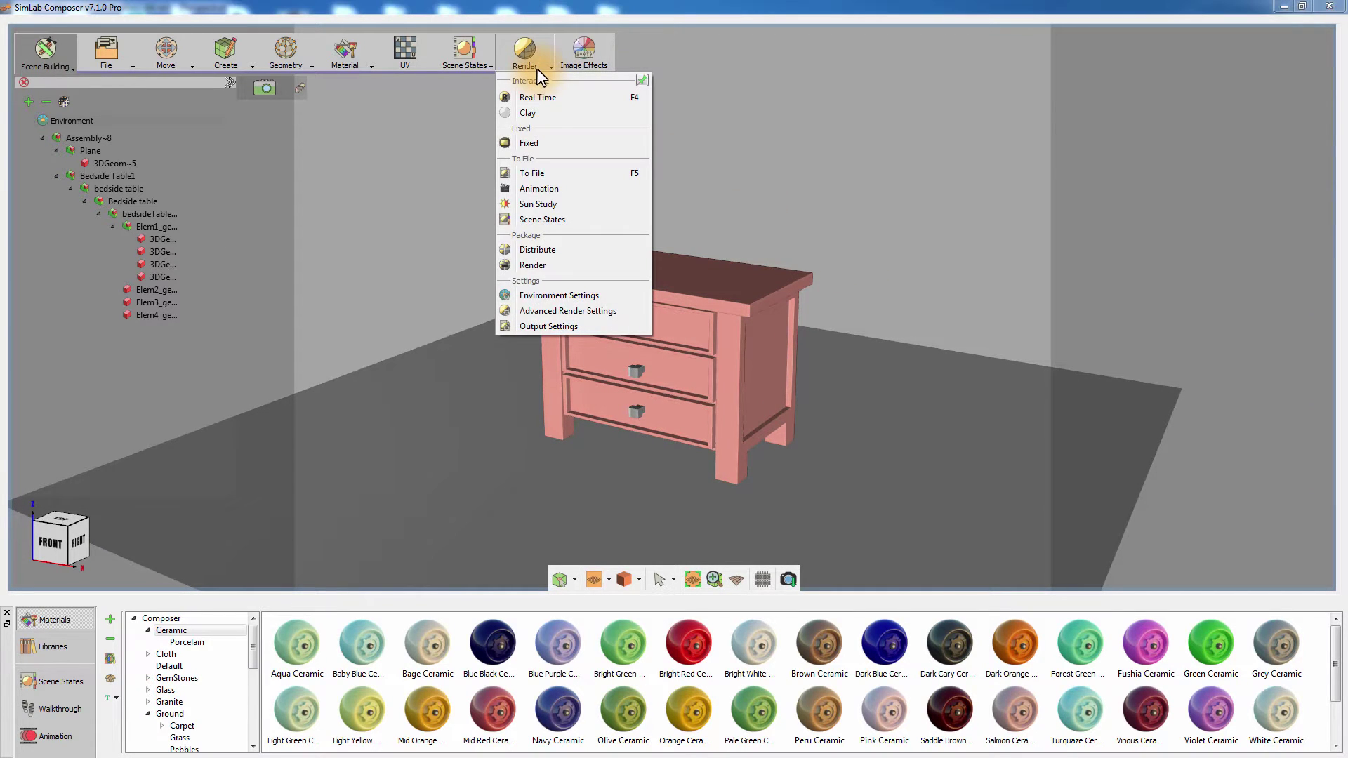
pyautogui.click(543, 103)
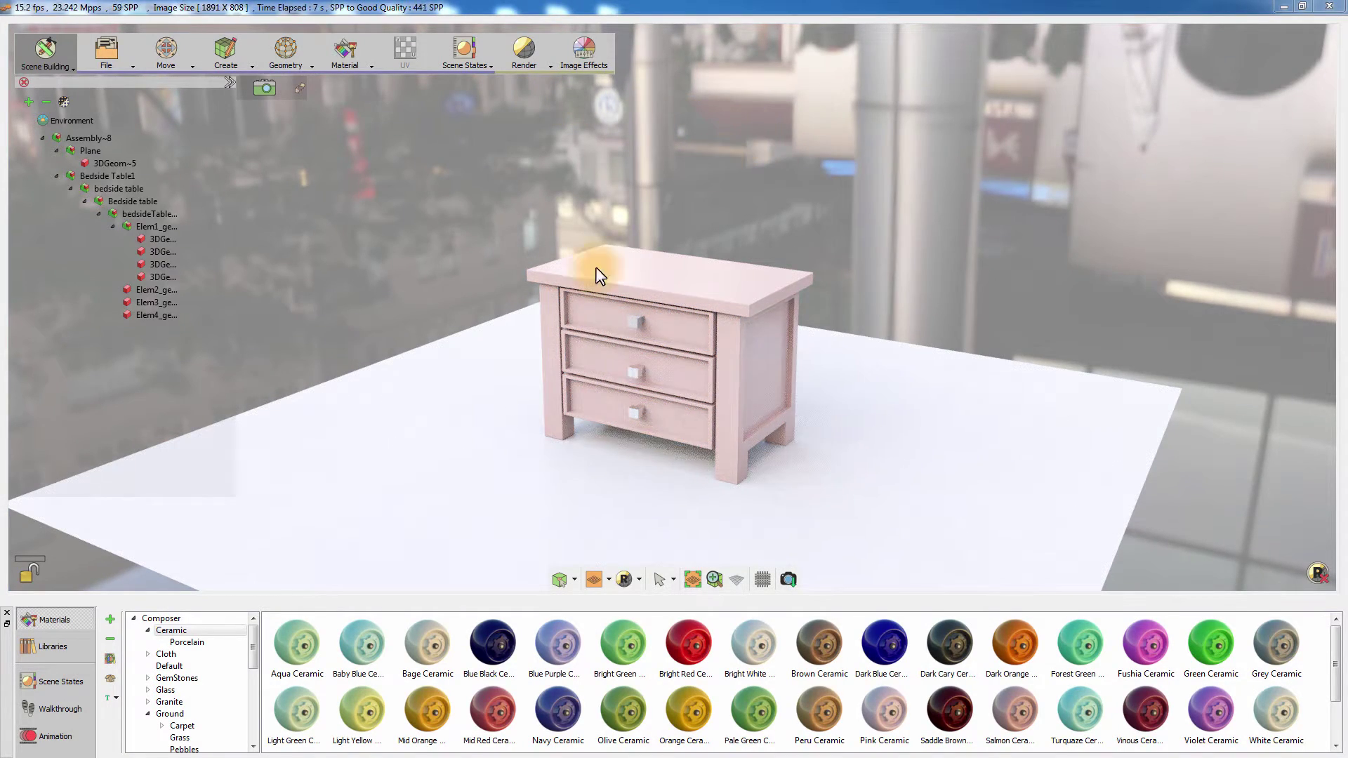
pyautogui.moveTo(252, 644); pyautogui.dragTo(247, 732)
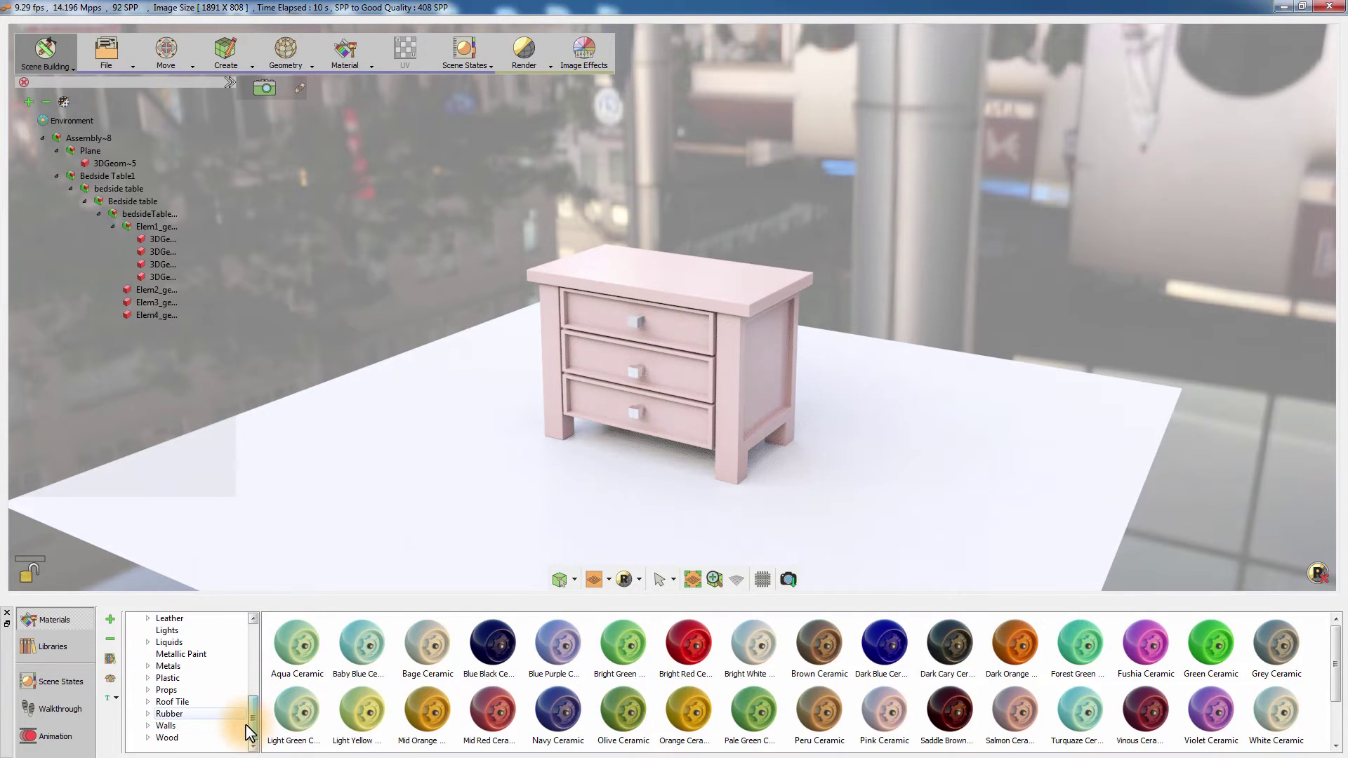
pyautogui.click(209, 738)
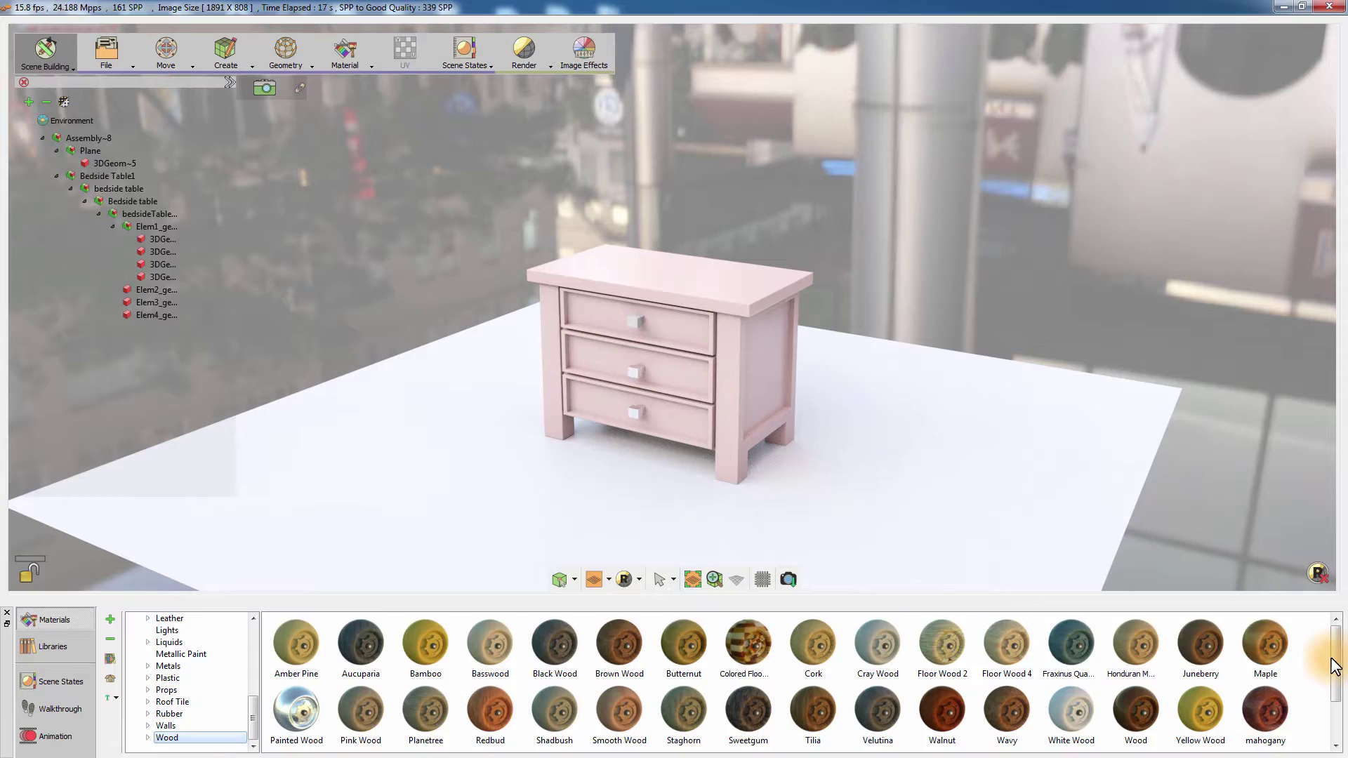
# Apply furniture_wood to the nightstand, then list the Wood > Planks materials.
pyautogui.click(1336, 727)
pyautogui.click(296, 713)
pyautogui.moveTo(296, 713); pyautogui.dragTo(671, 292)
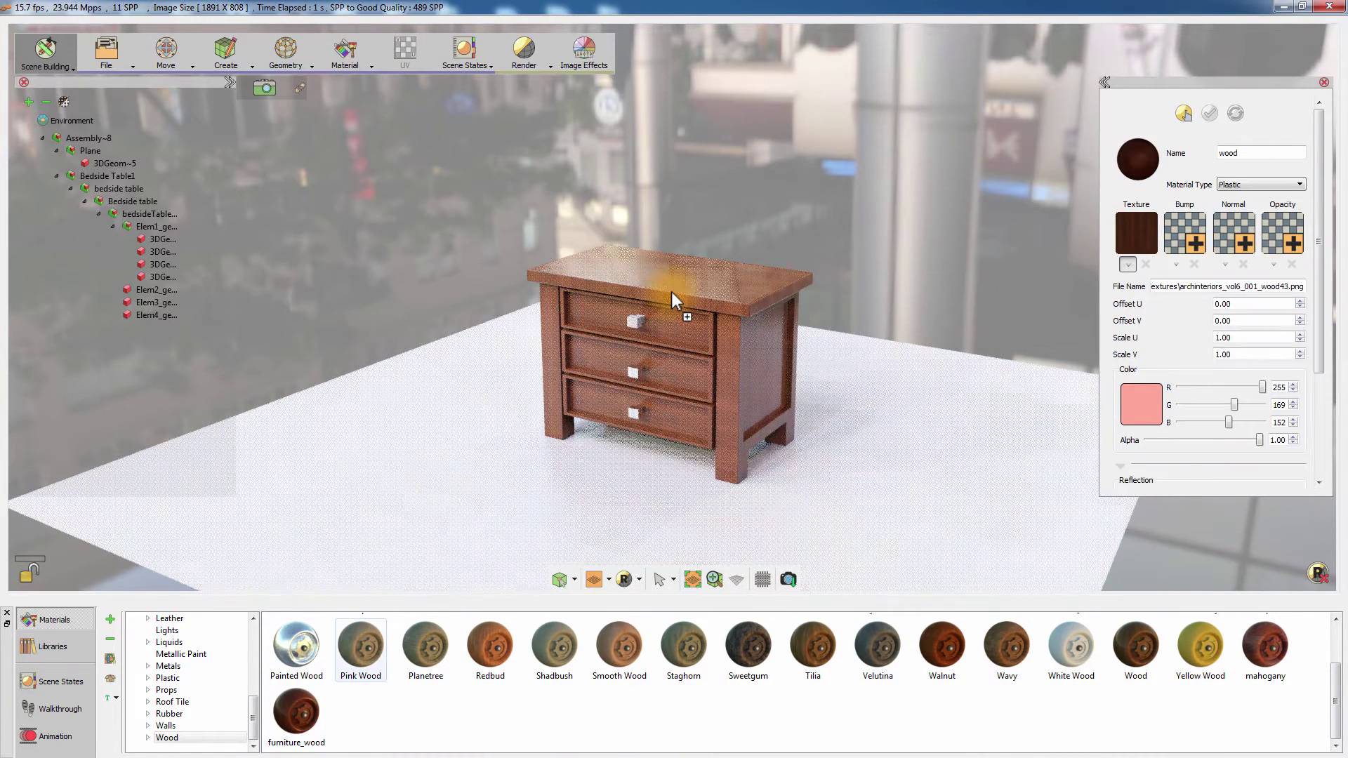
pyautogui.scroll(3, 679, 356)
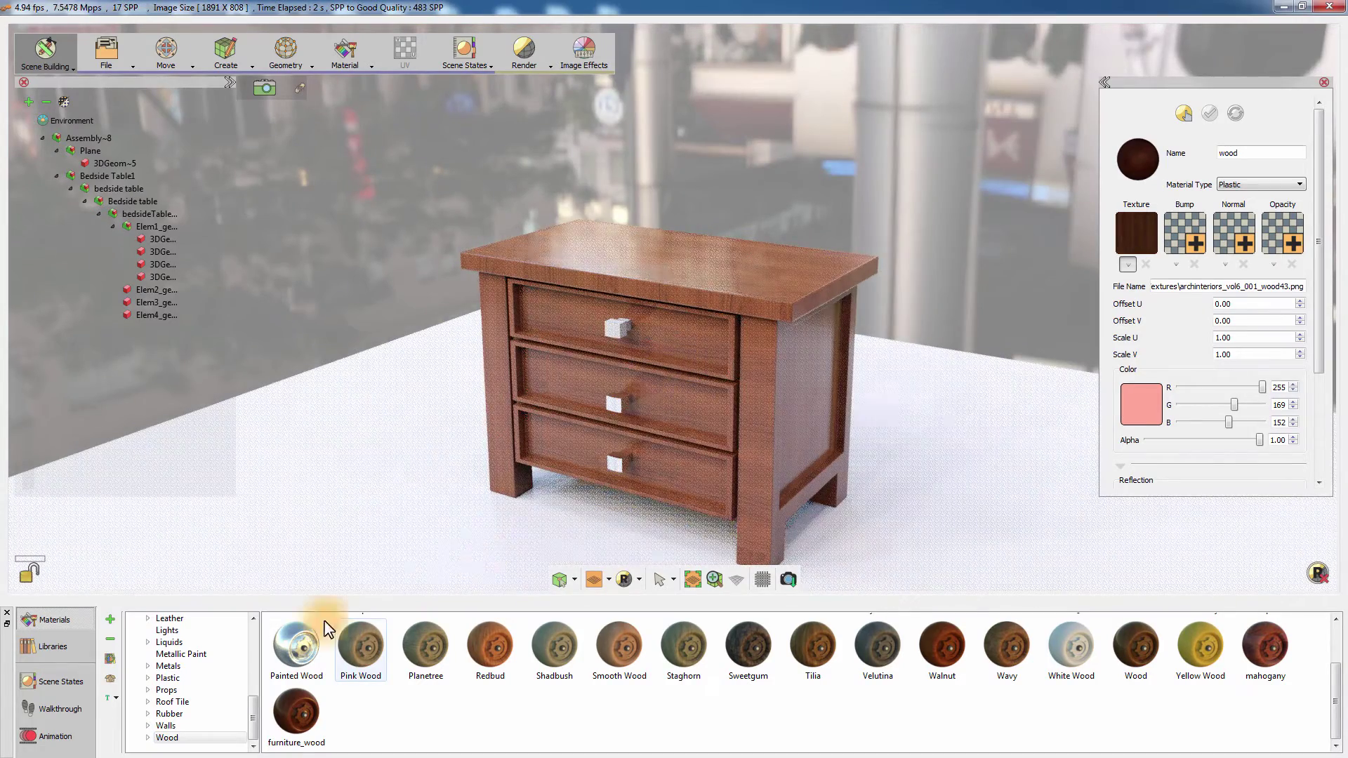
pyautogui.click(148, 738)
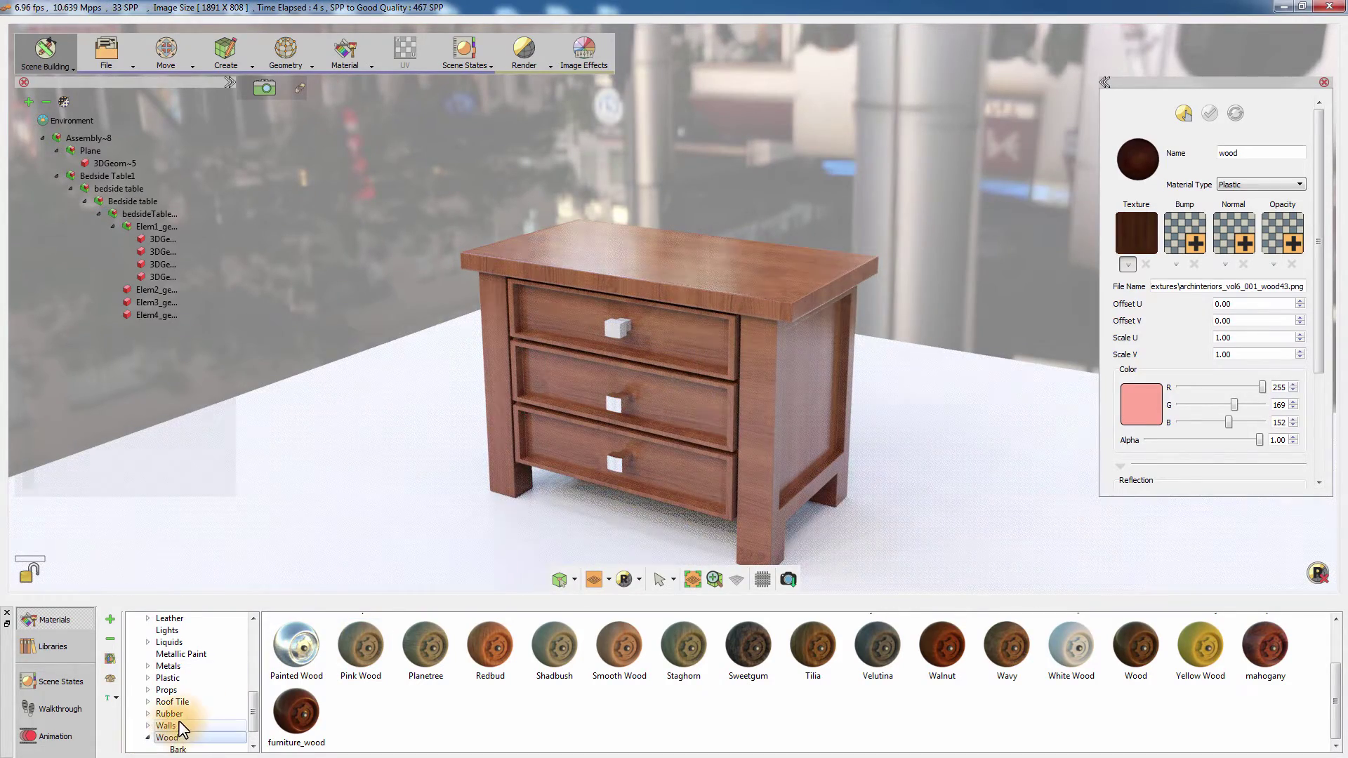
pyautogui.click(194, 736)
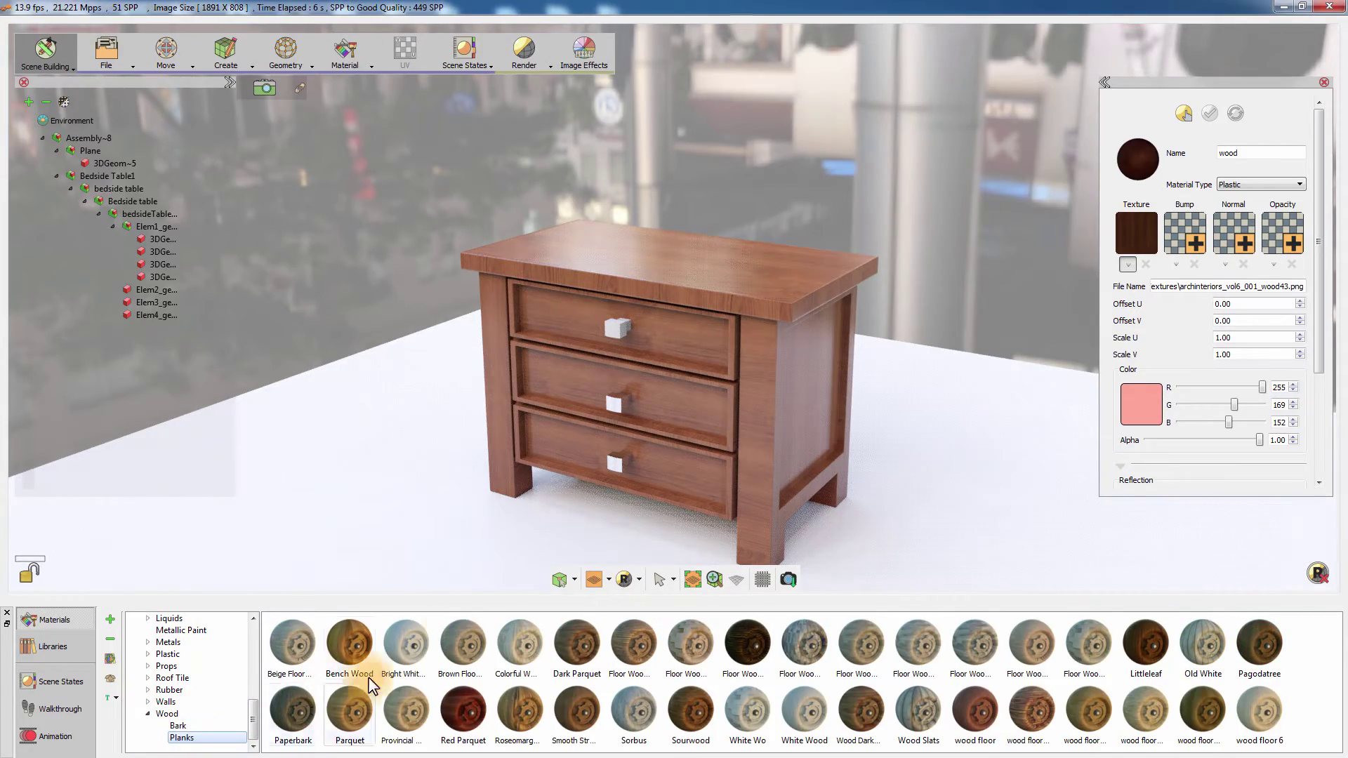
pyautogui.scroll(-2, 517, 481)
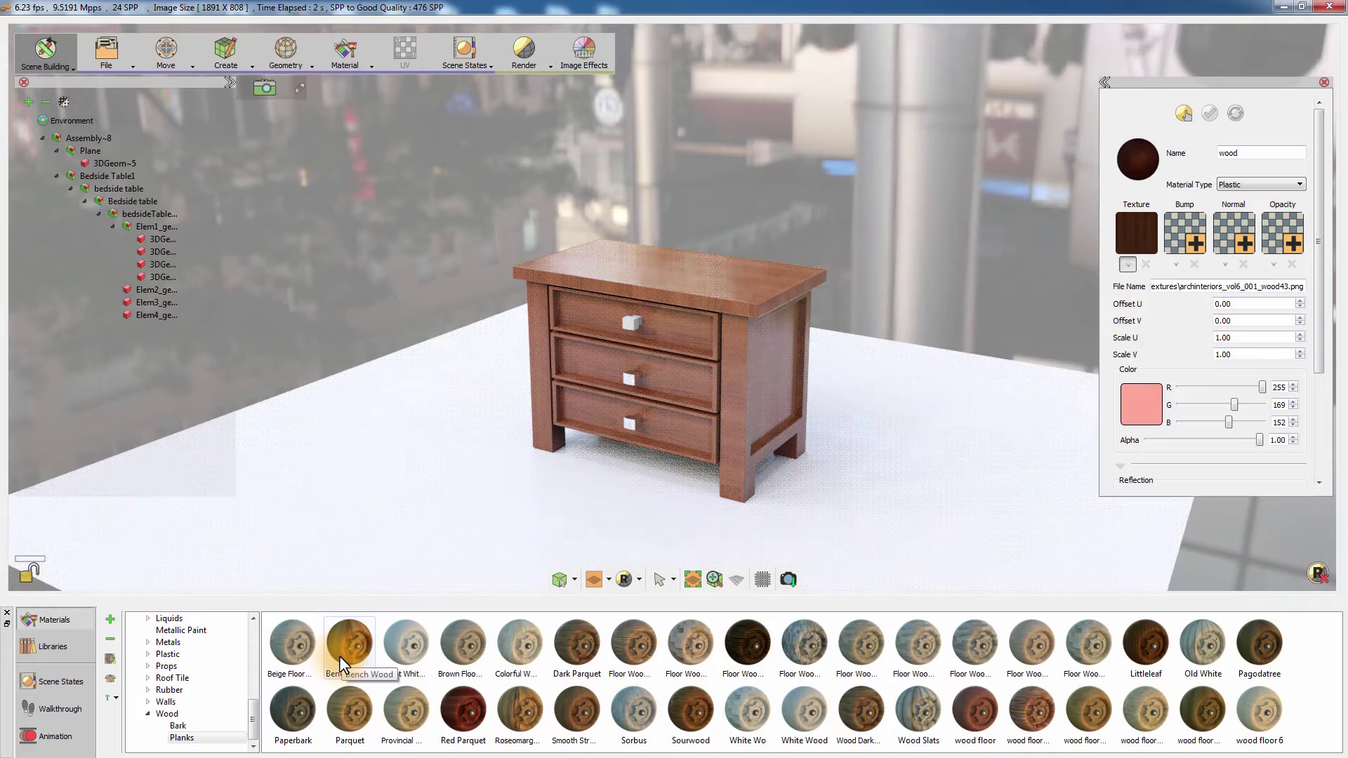
# Apply a plank wood material to the floor with colour texture Scale U and V of 4.00.
pyautogui.moveTo(339, 655); pyautogui.dragTo(358, 511)
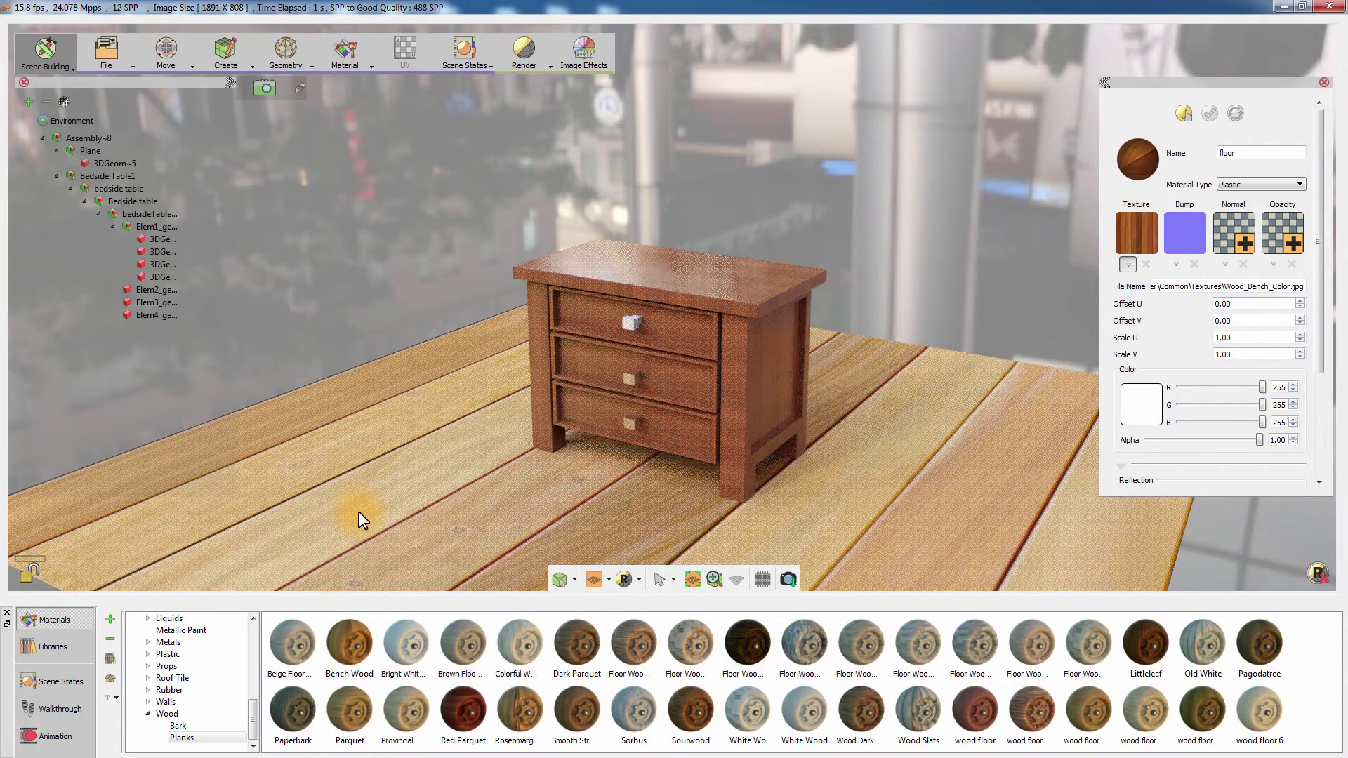
pyautogui.doubleClick(1242, 358)
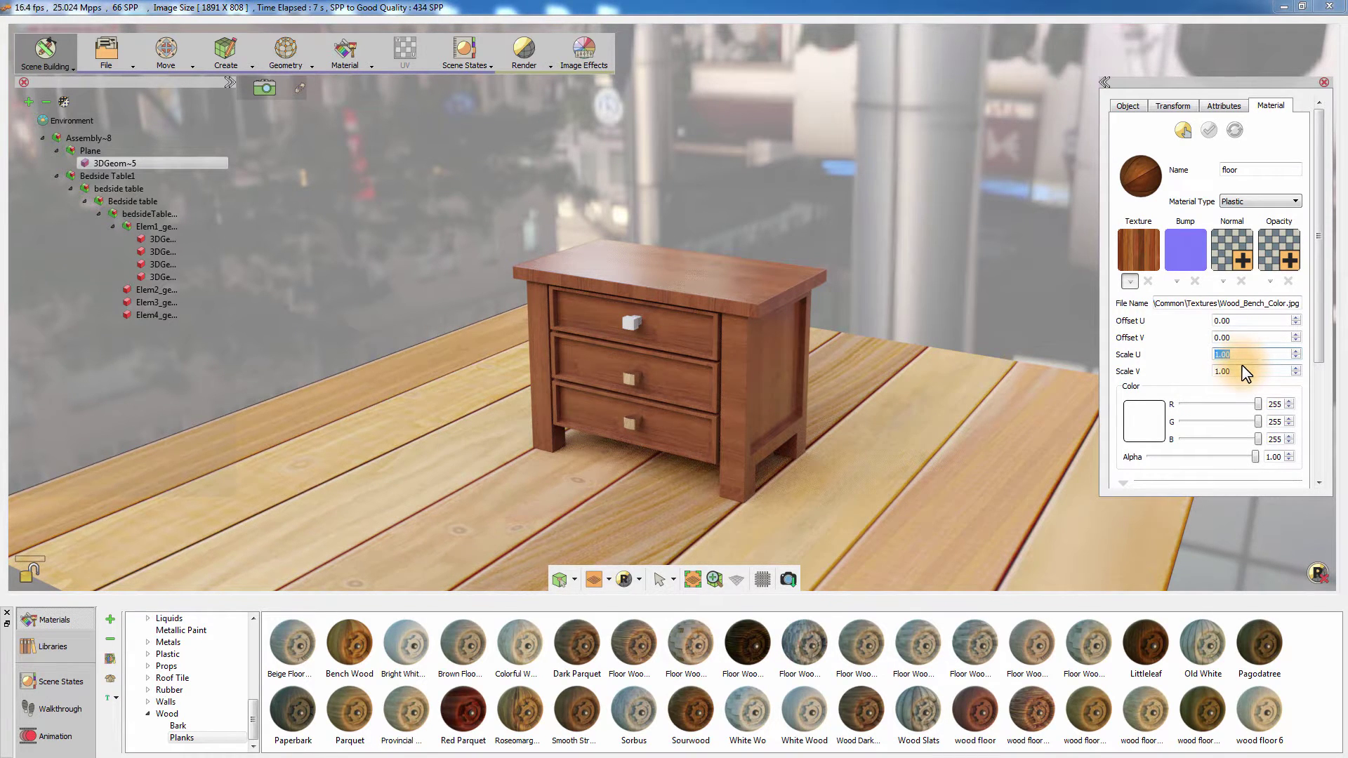
pyautogui.write('4')
pyautogui.press('Tab')
pyautogui.write('4')
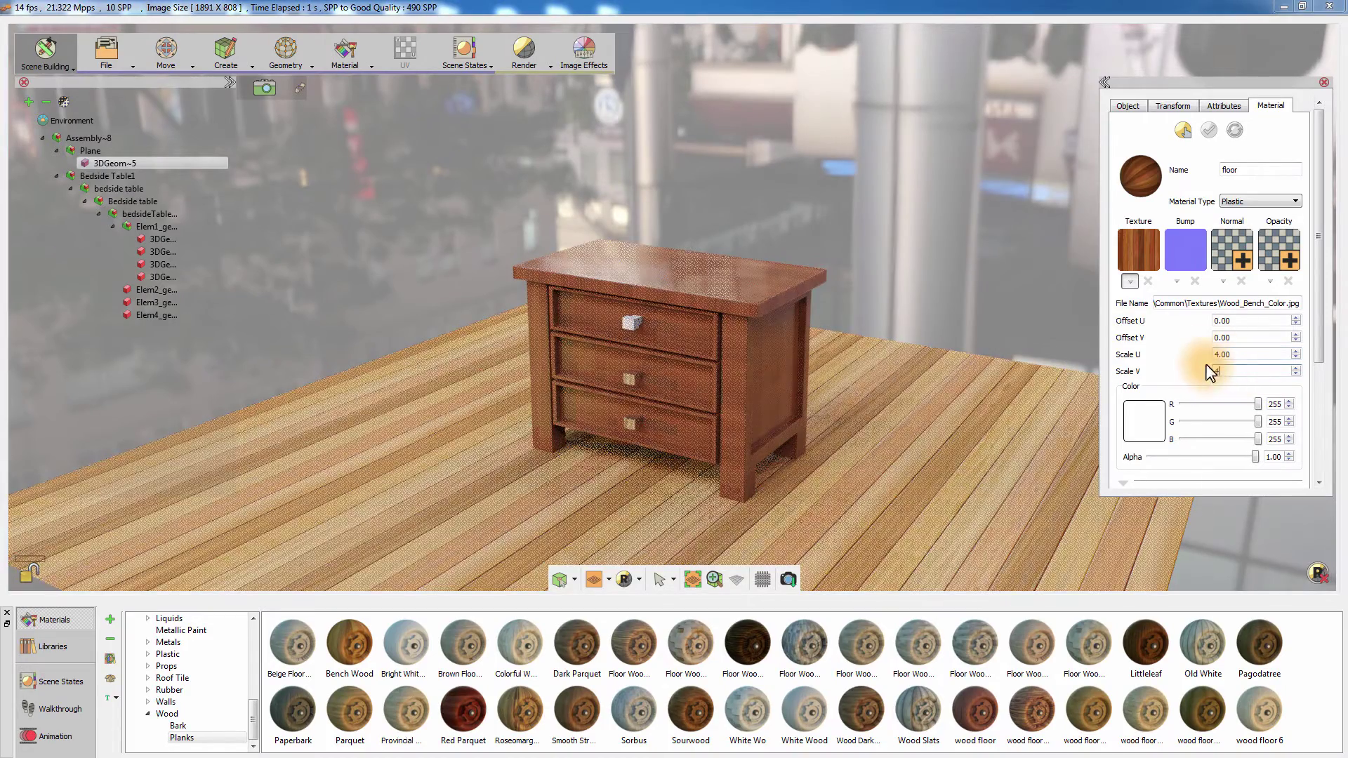
pyautogui.press('Return')
# Set the floor material's bump map scale to 4.00 in both directions.
pyautogui.click(1175, 280)
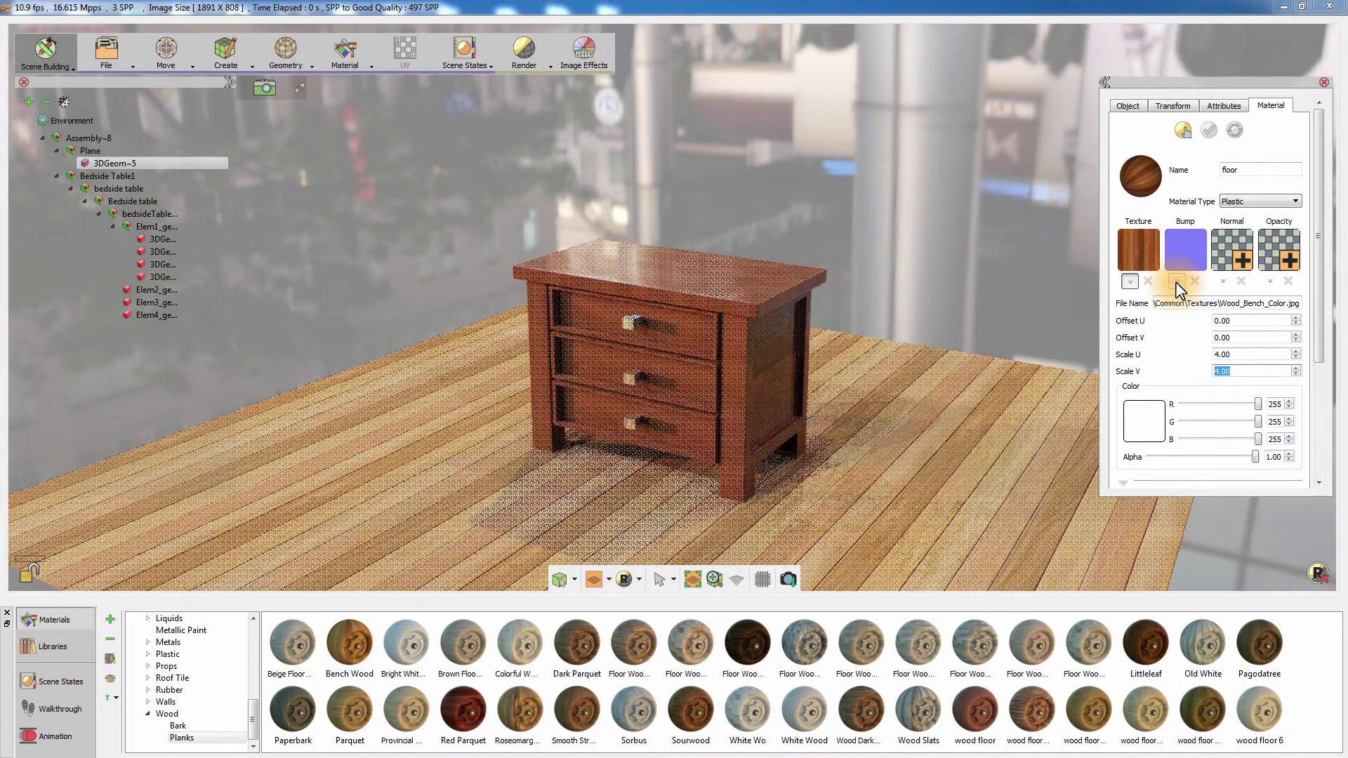
pyautogui.write('4')
pyautogui.doubleClick(1234, 353)
pyautogui.write('4')
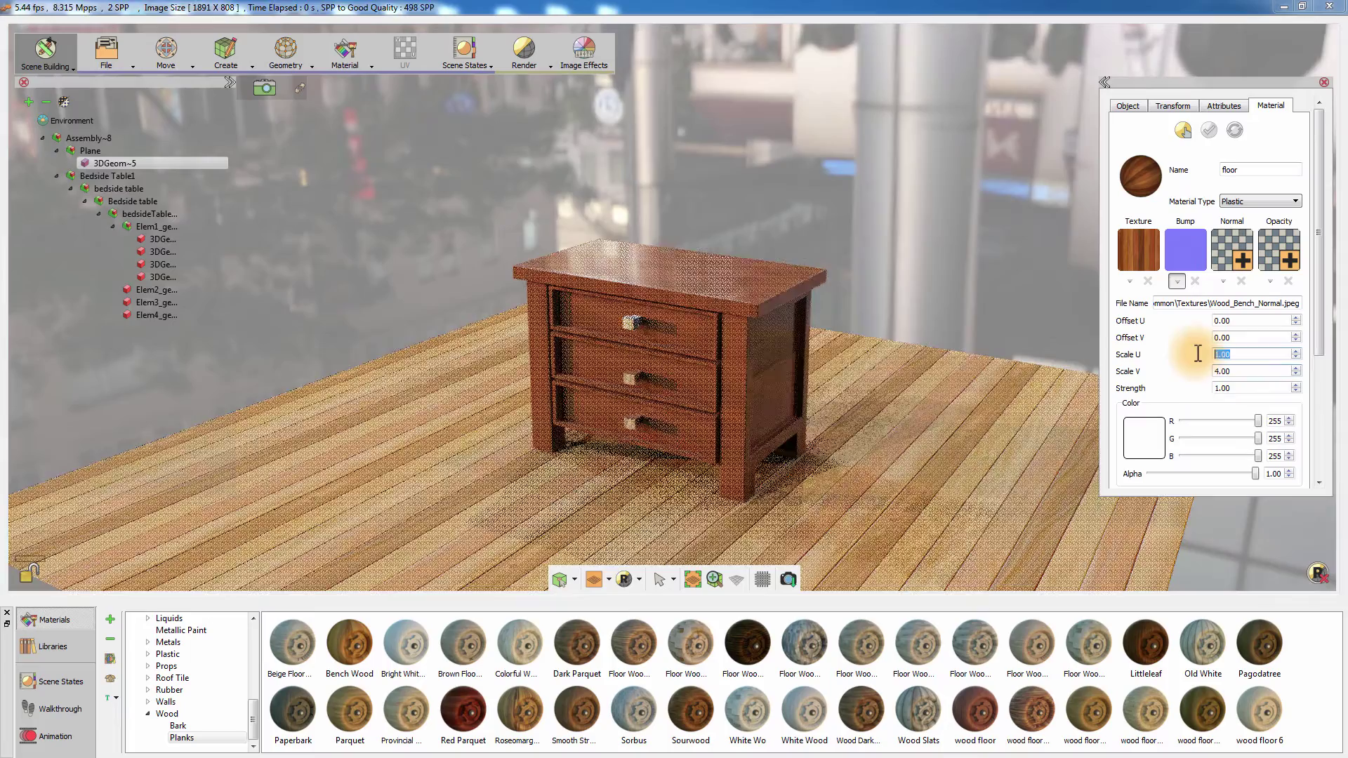
pyautogui.press('Return')
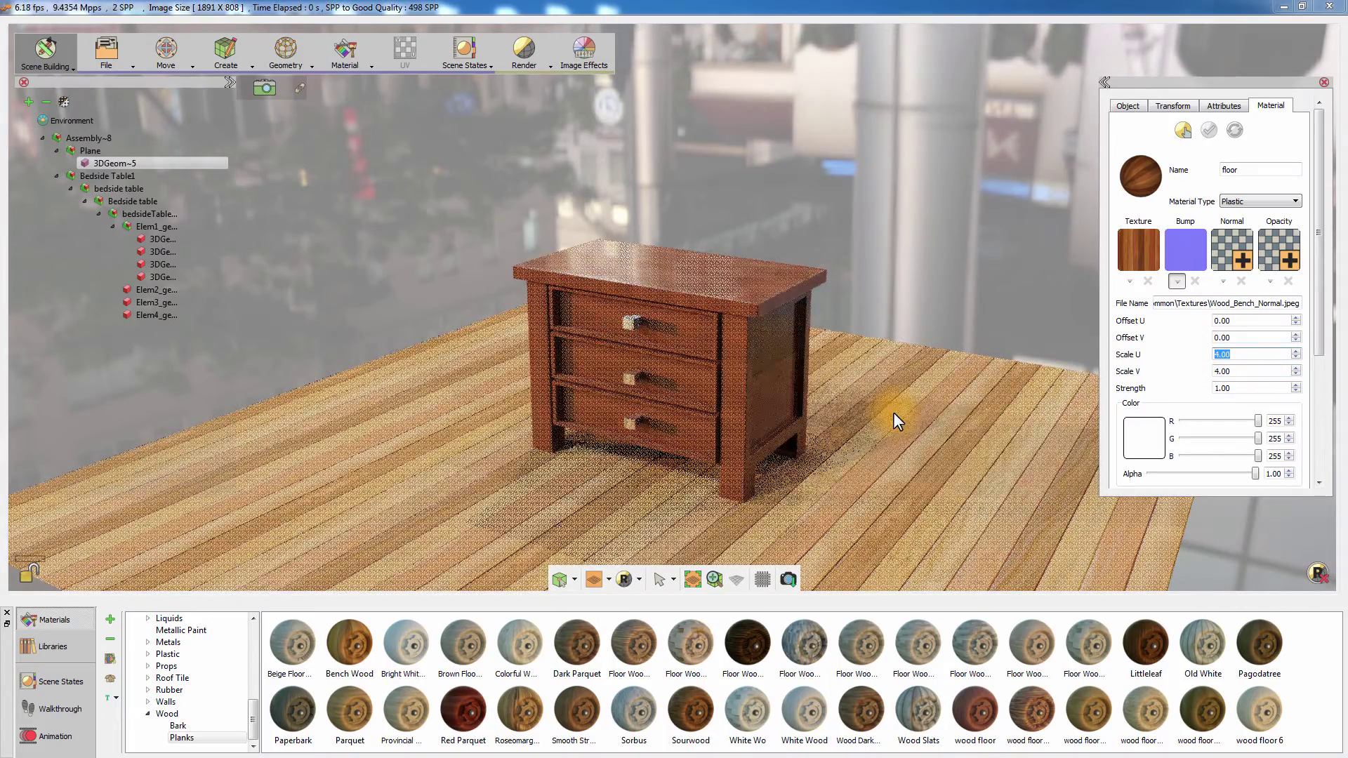
pyautogui.scroll(2, 722, 388)
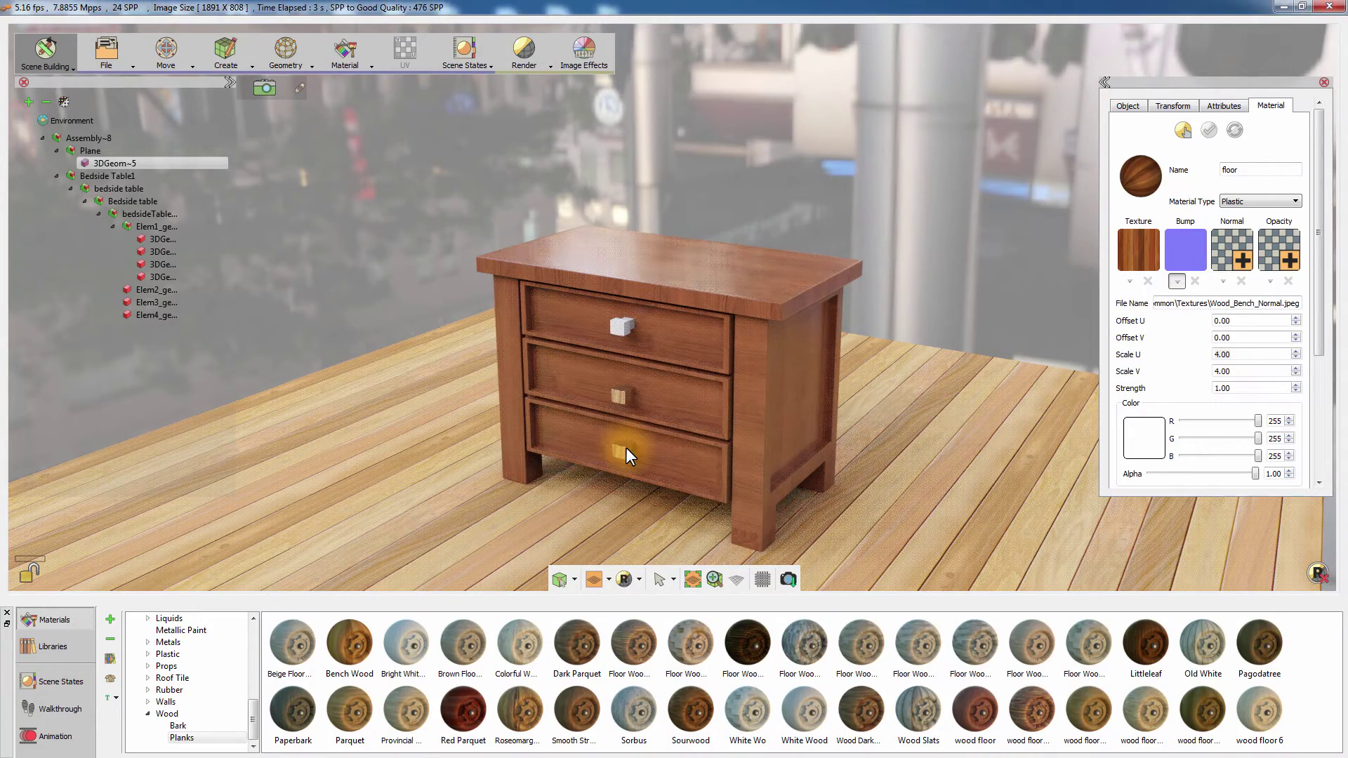
# Apply Metals > Chrome to the drawer knobs and lighten its colour to 244 grey.
pyautogui.click(168, 643)
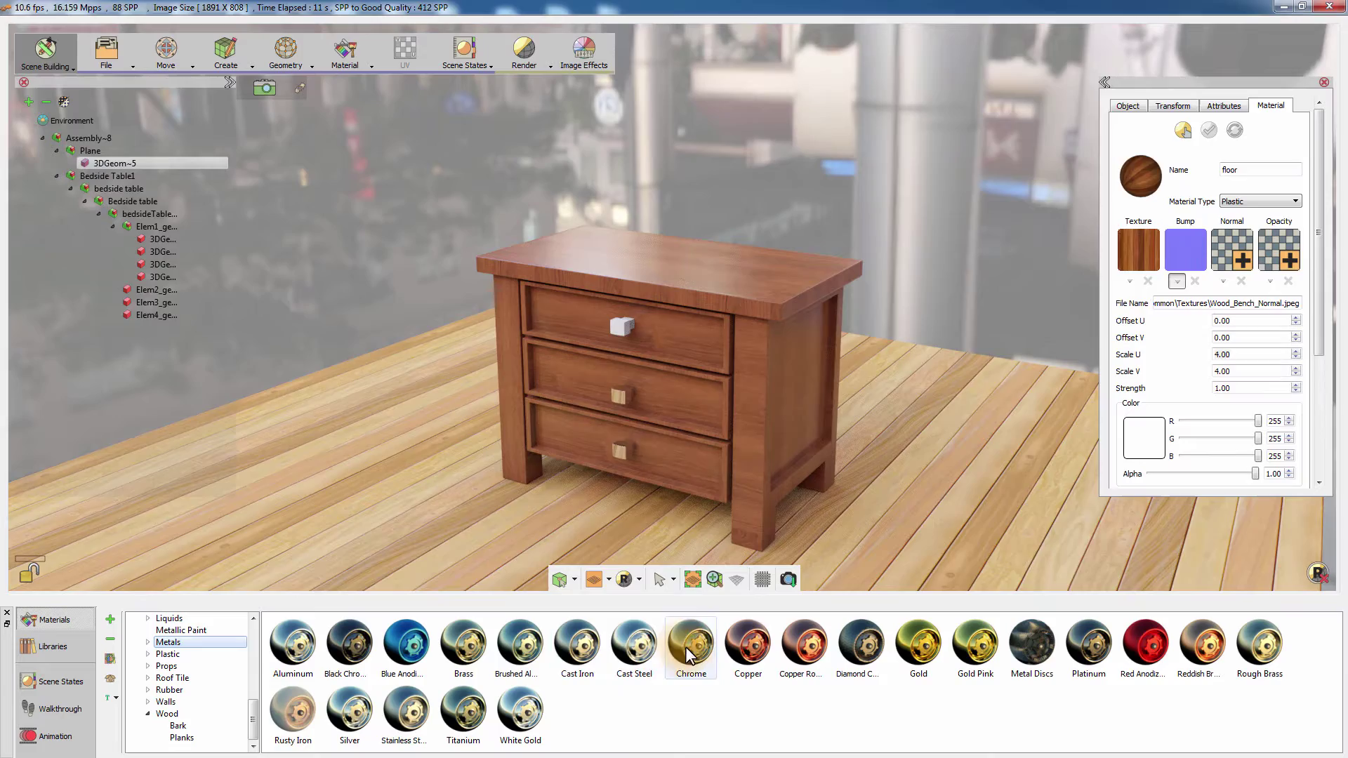
pyautogui.moveTo(685, 646); pyautogui.dragTo(621, 327)
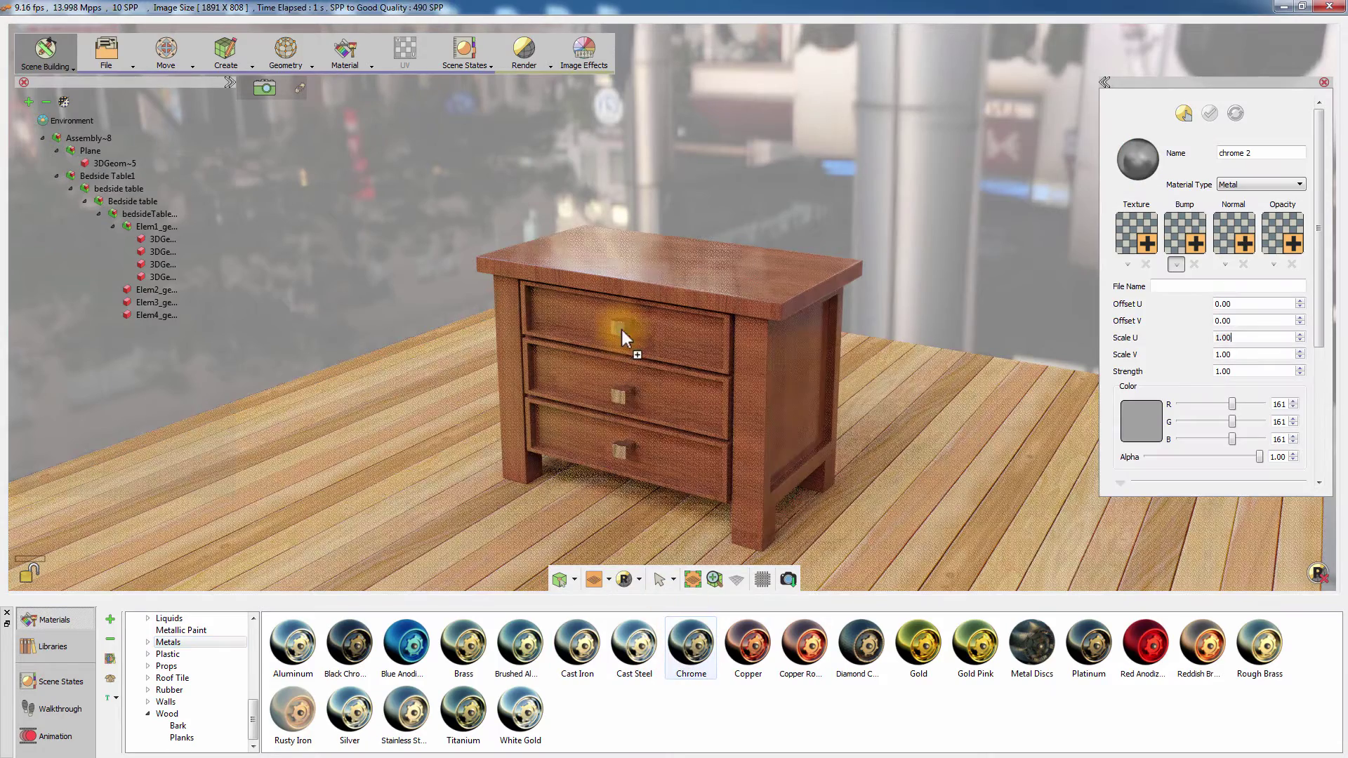
pyautogui.click(1150, 420)
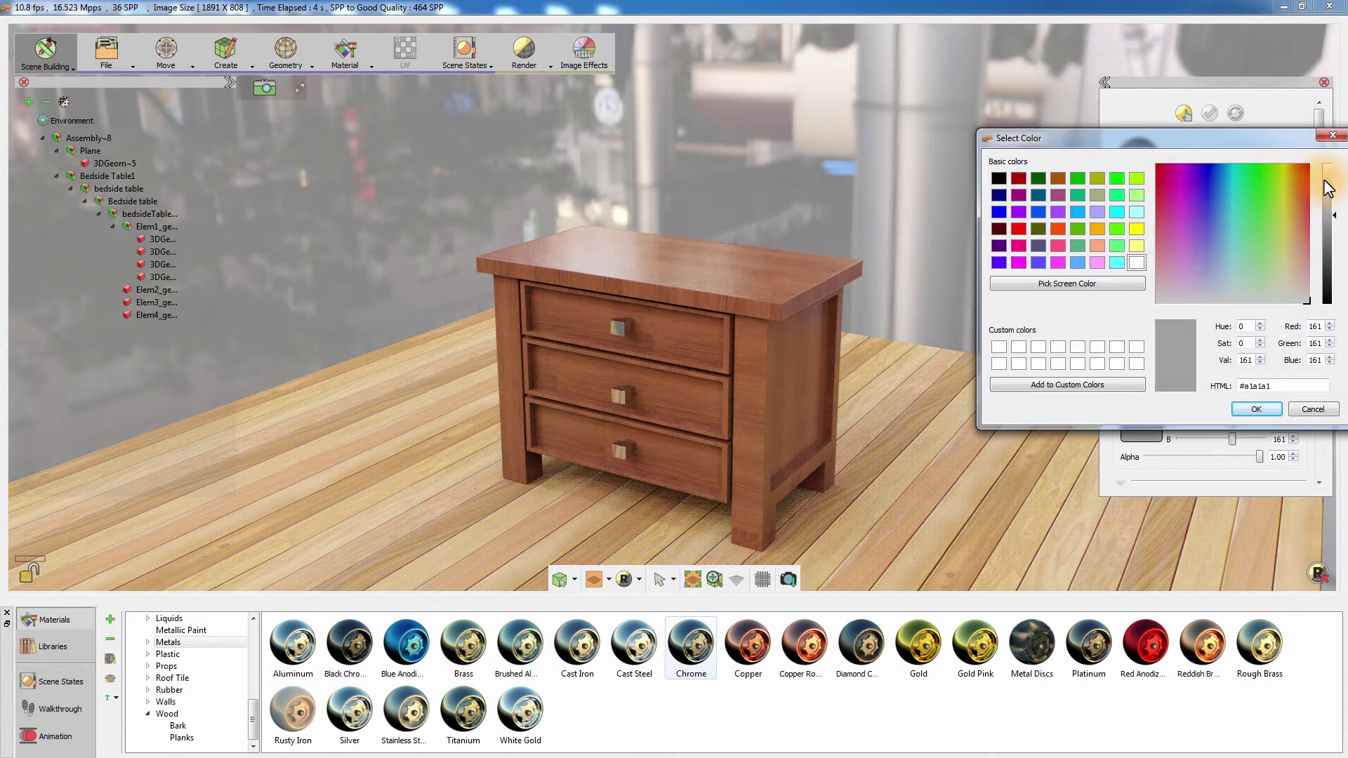
pyautogui.moveTo(1326, 188); pyautogui.dragTo(1325, 169)
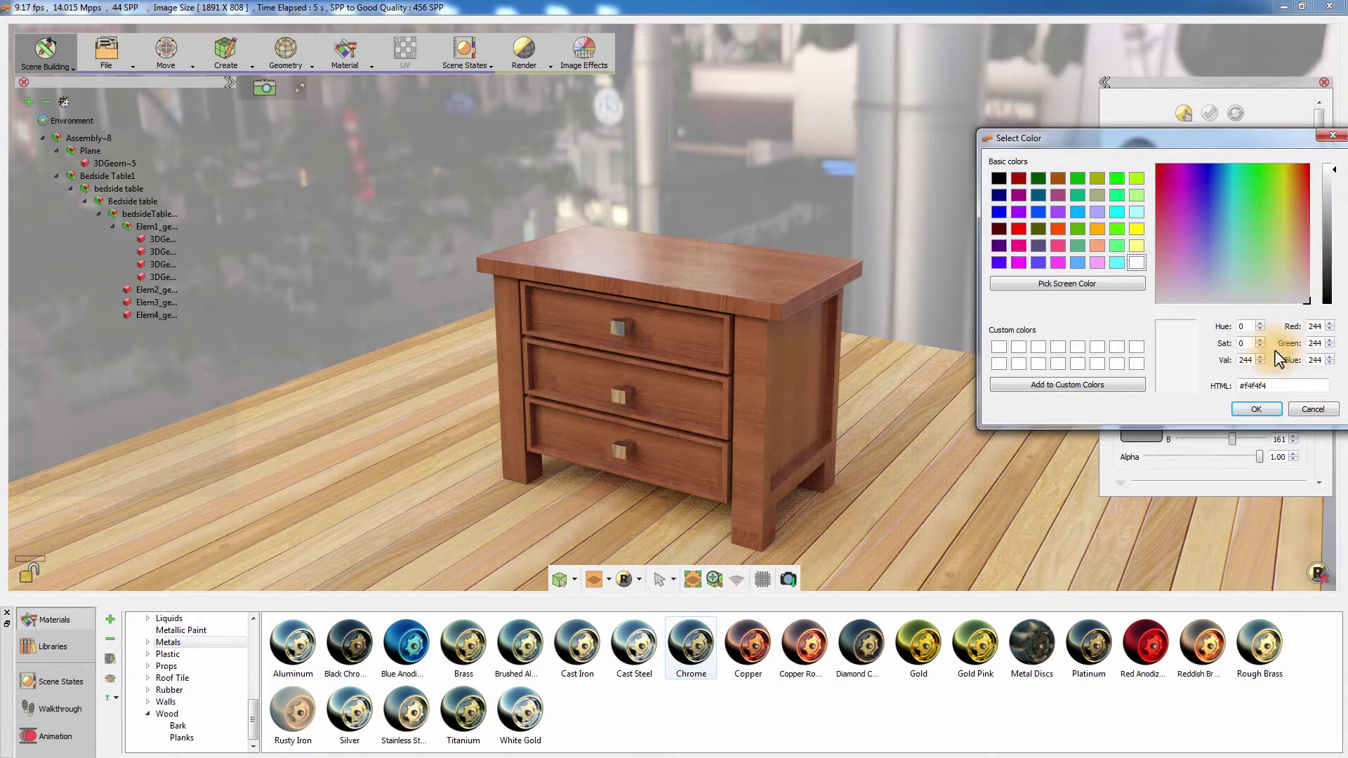
pyautogui.click(1253, 409)
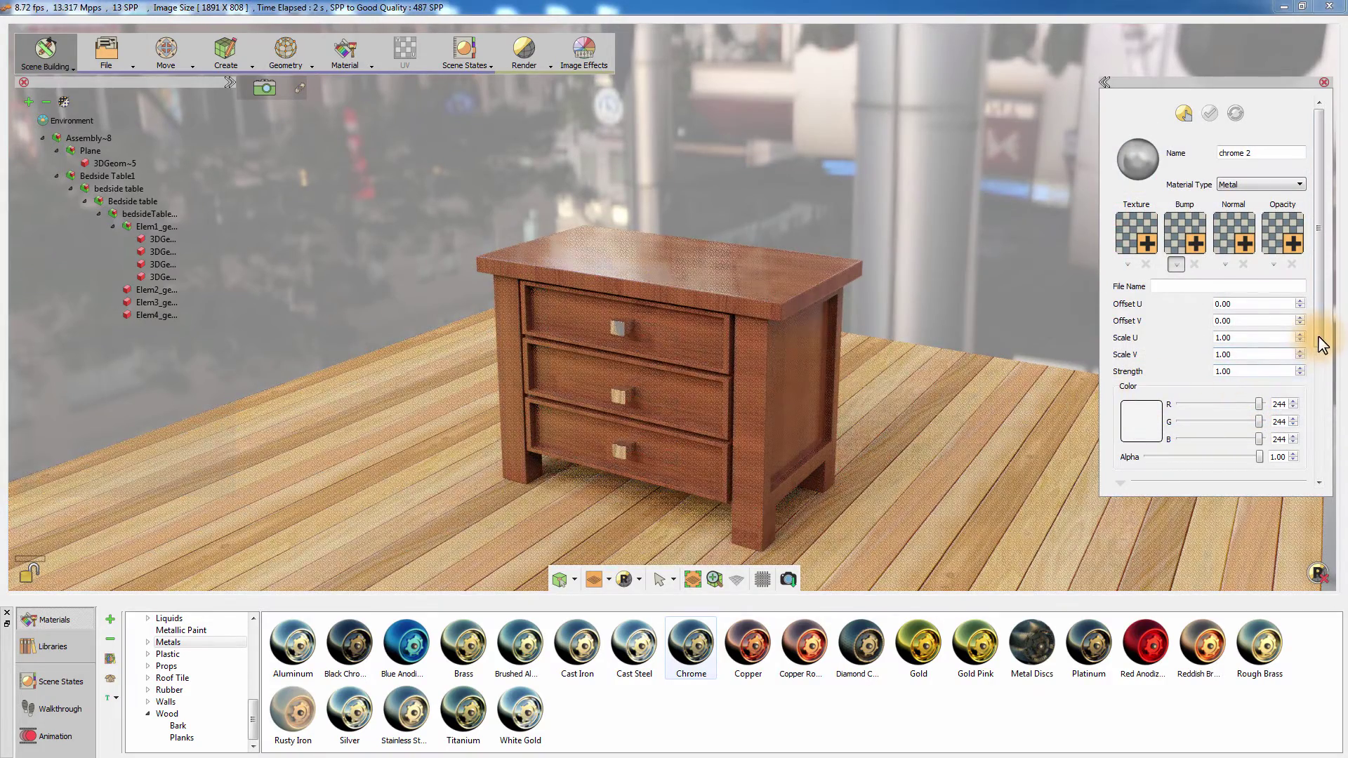
# Raise the chrome roughness to 0.34 and return to the real-time preview.
pyautogui.moveTo(1317, 340); pyautogui.dragTo(1316, 427)
pyautogui.moveTo(1163, 442); pyautogui.dragTo(1197, 442)
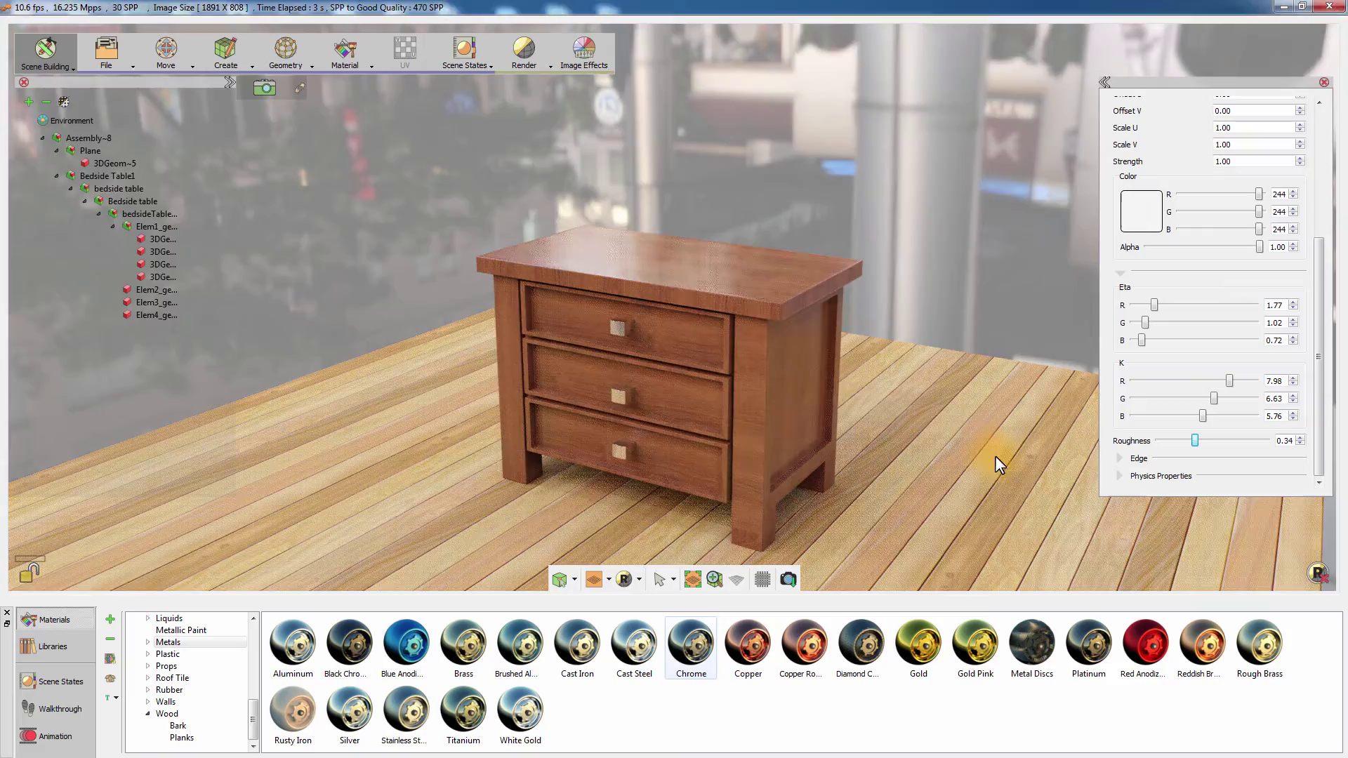
pyautogui.moveTo(996, 457); pyautogui.dragTo(854, 371)
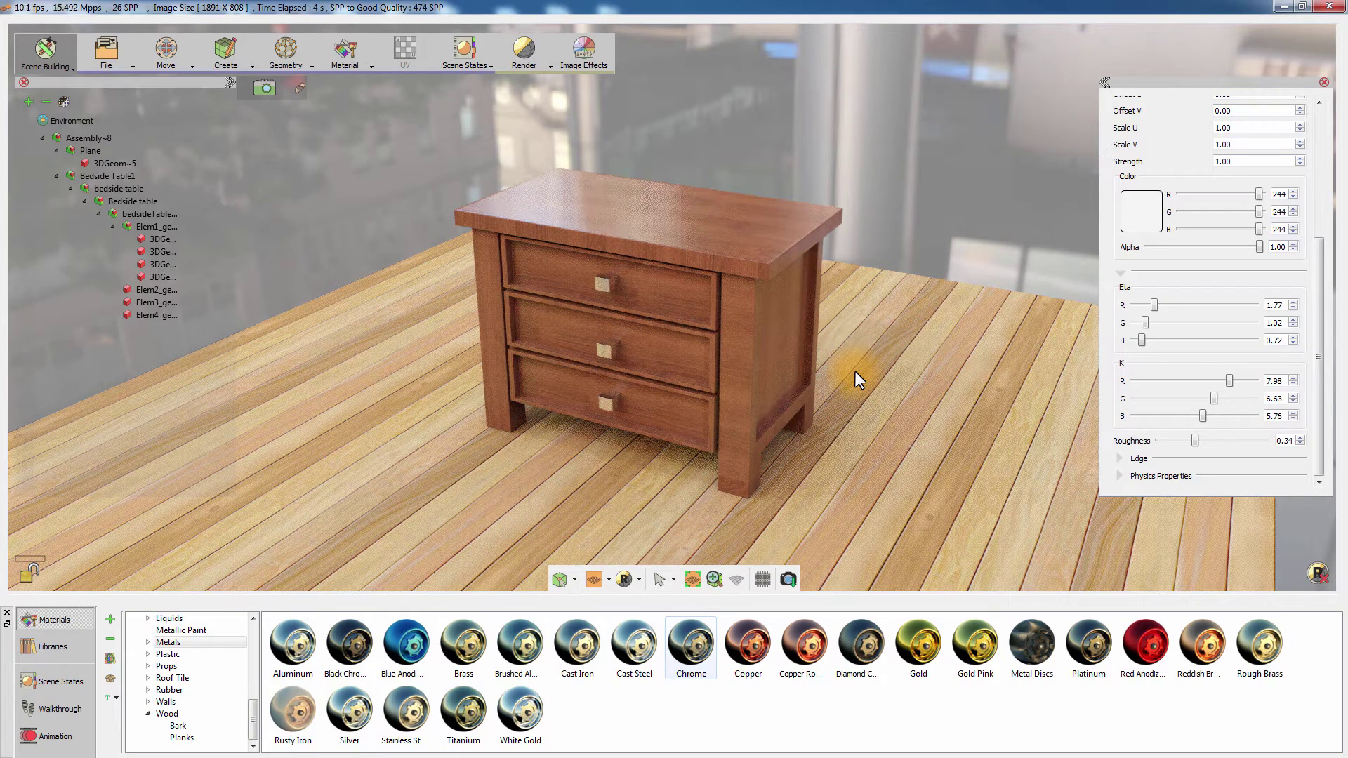
pyautogui.press('Escape')
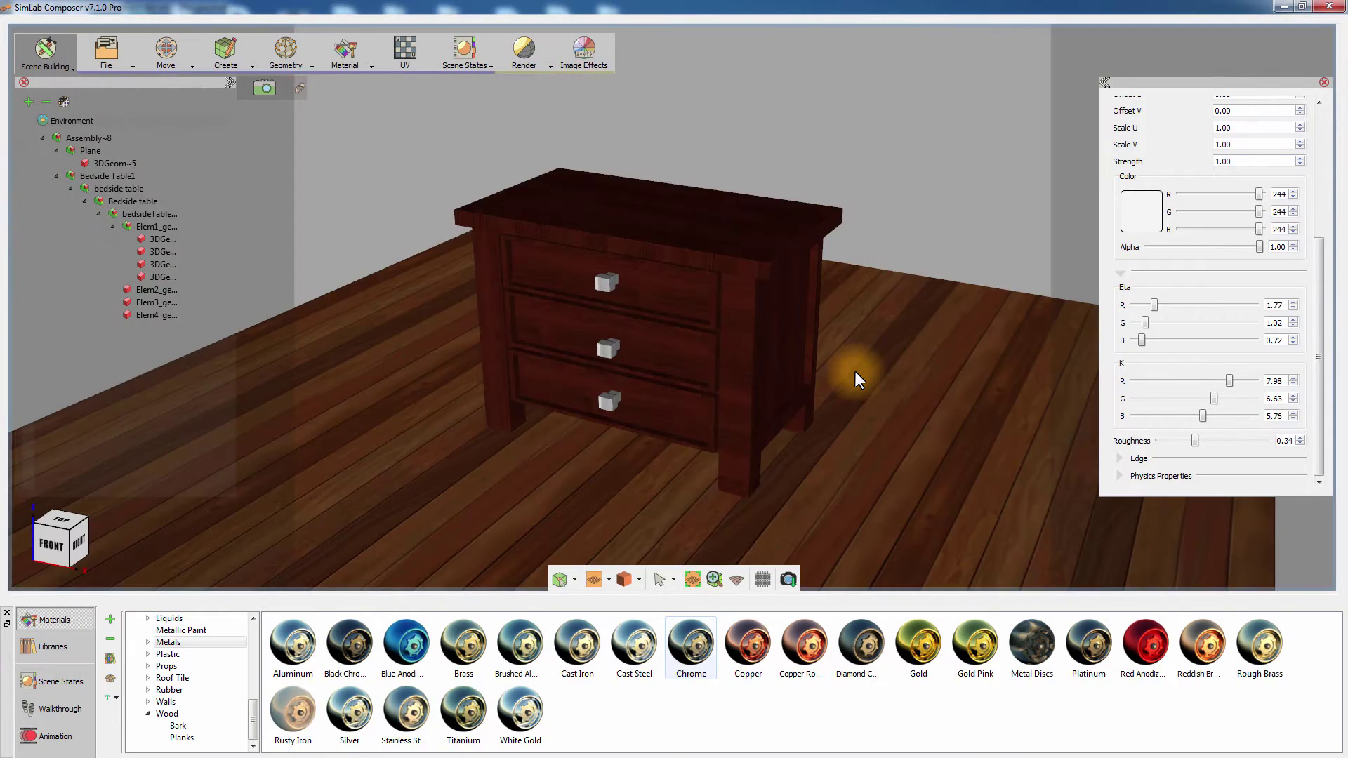
pyautogui.moveTo(856, 344); pyautogui.dragTo(860, 325)
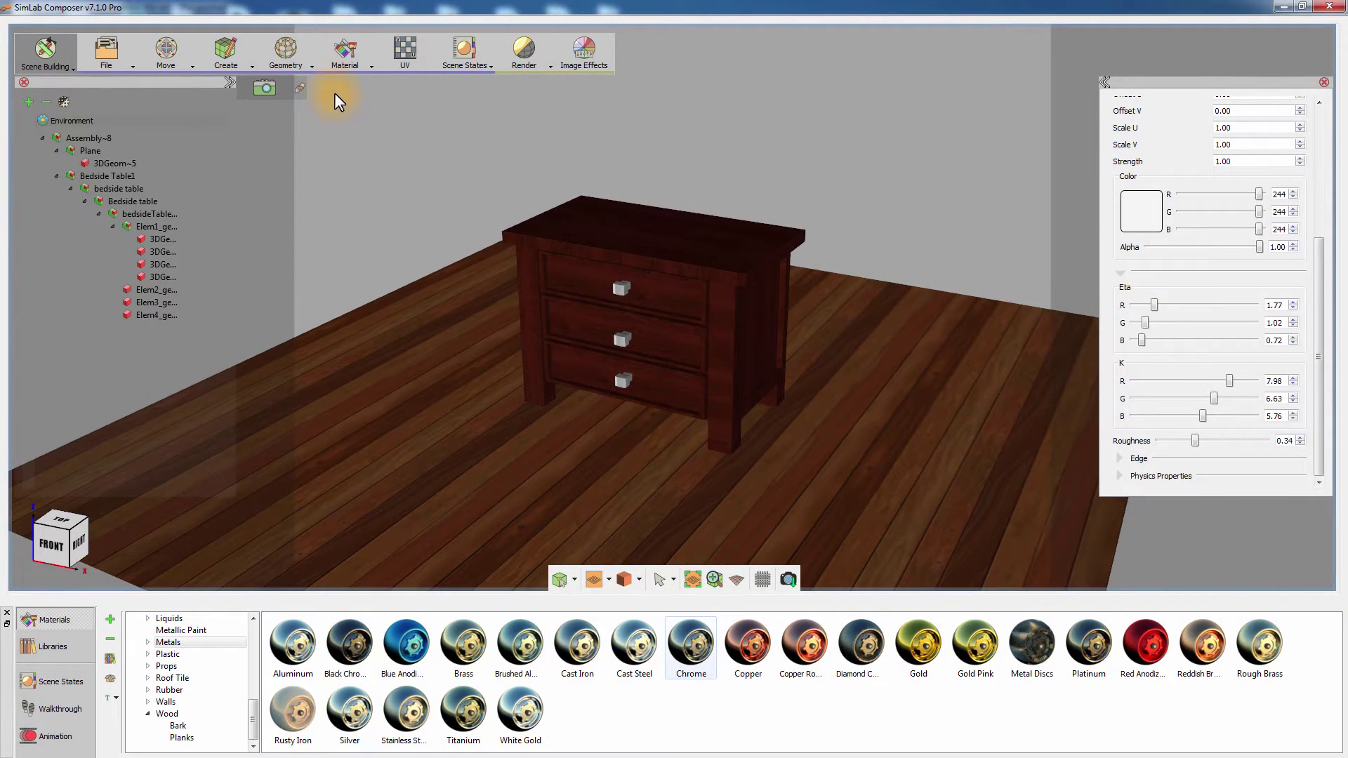
pyautogui.click(236, 63)
# Add a spot light, place it low beside the nightstand and tilt it about 48° toward it.
pyautogui.moveTo(238, 99)
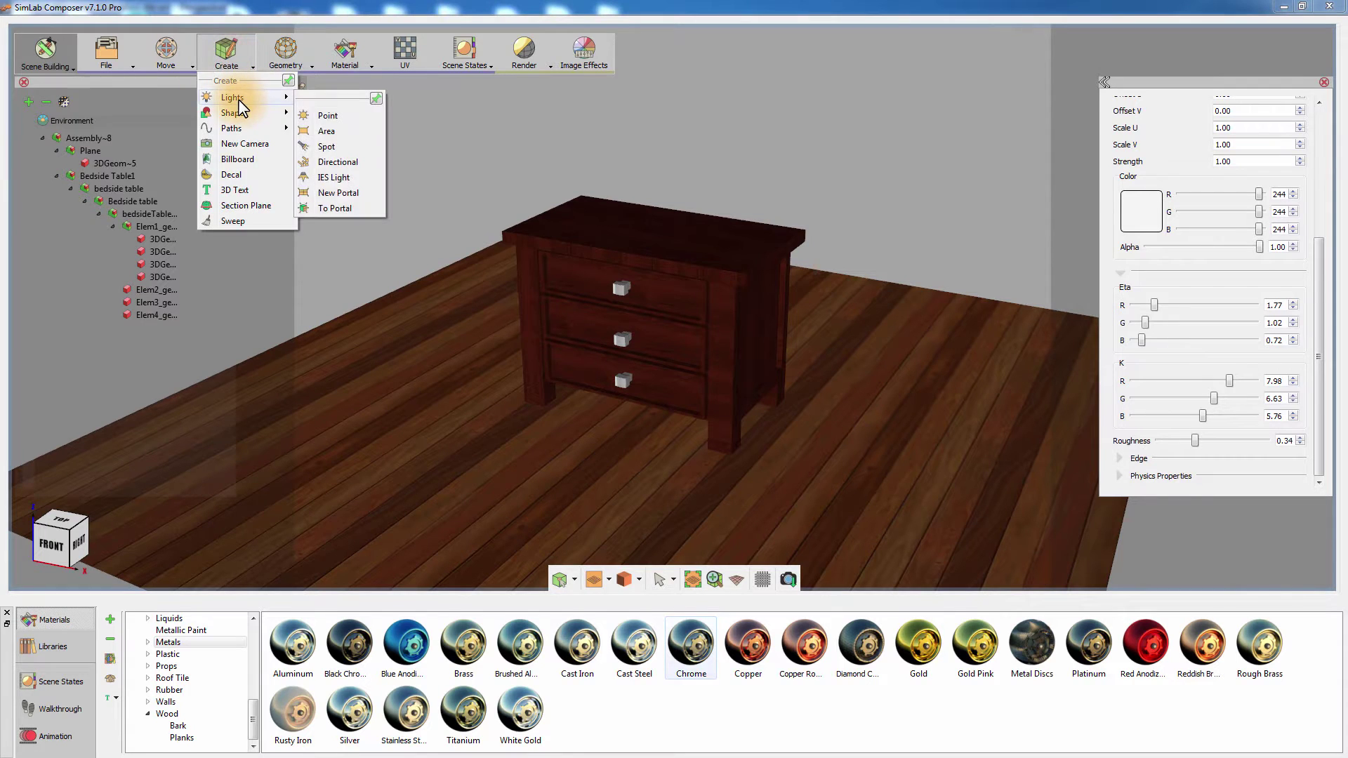
pyautogui.click(333, 146)
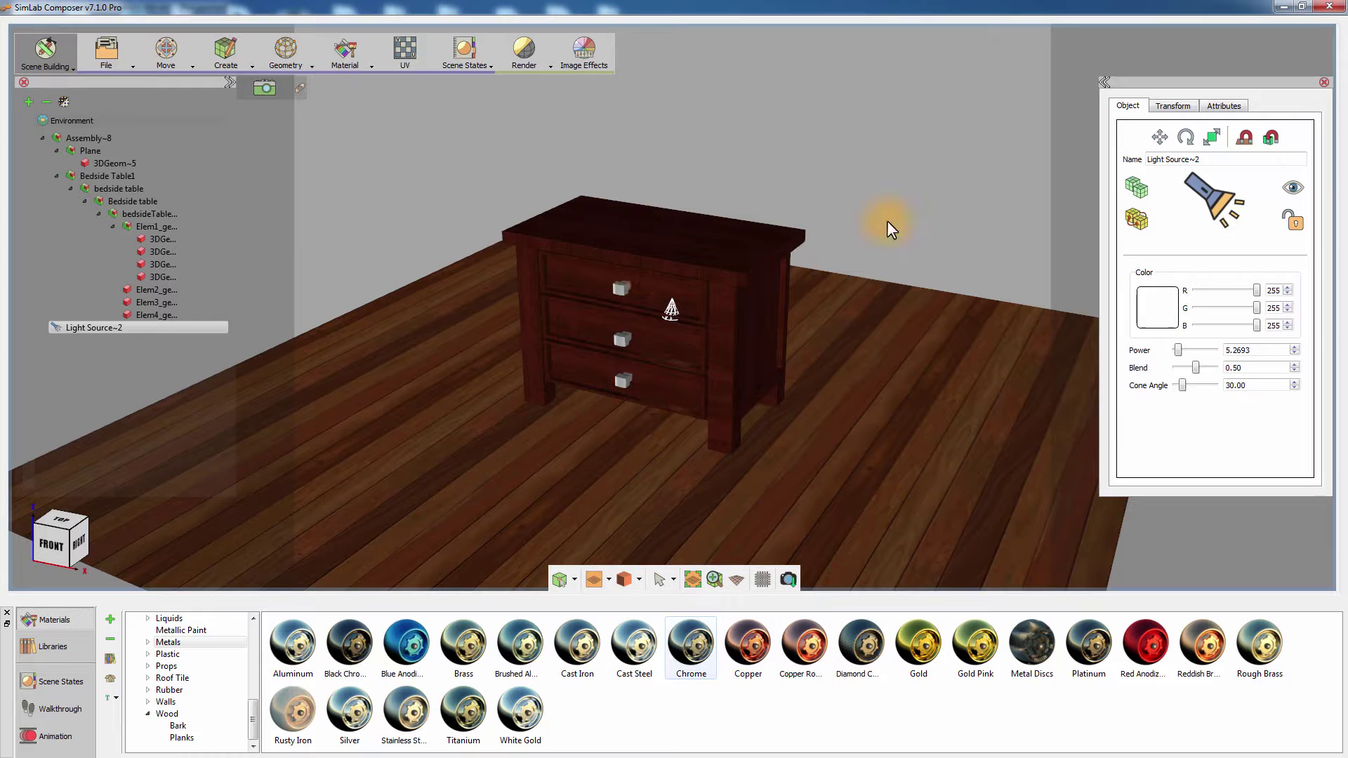
pyautogui.click(1160, 137)
pyautogui.moveTo(672, 245); pyautogui.dragTo(840, 124)
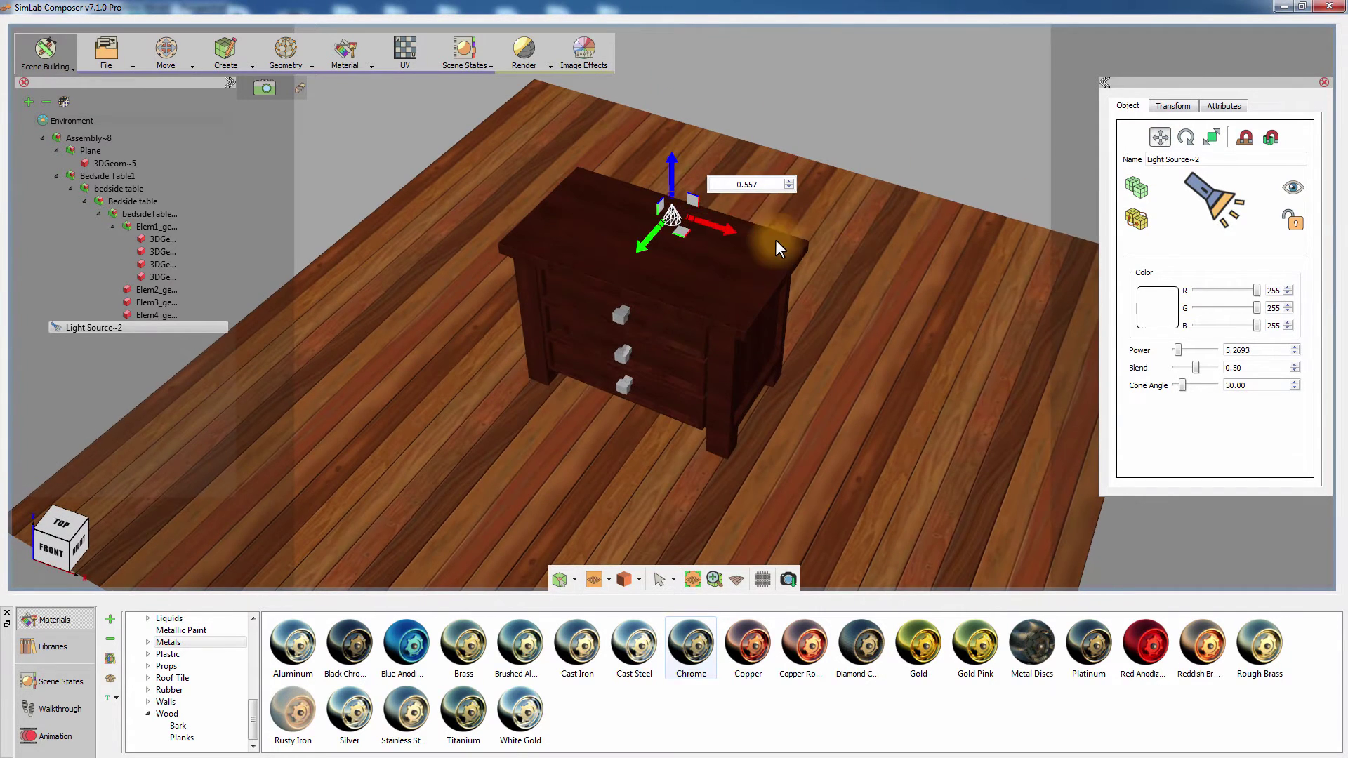
pyautogui.moveTo(726, 229); pyautogui.dragTo(674, 424)
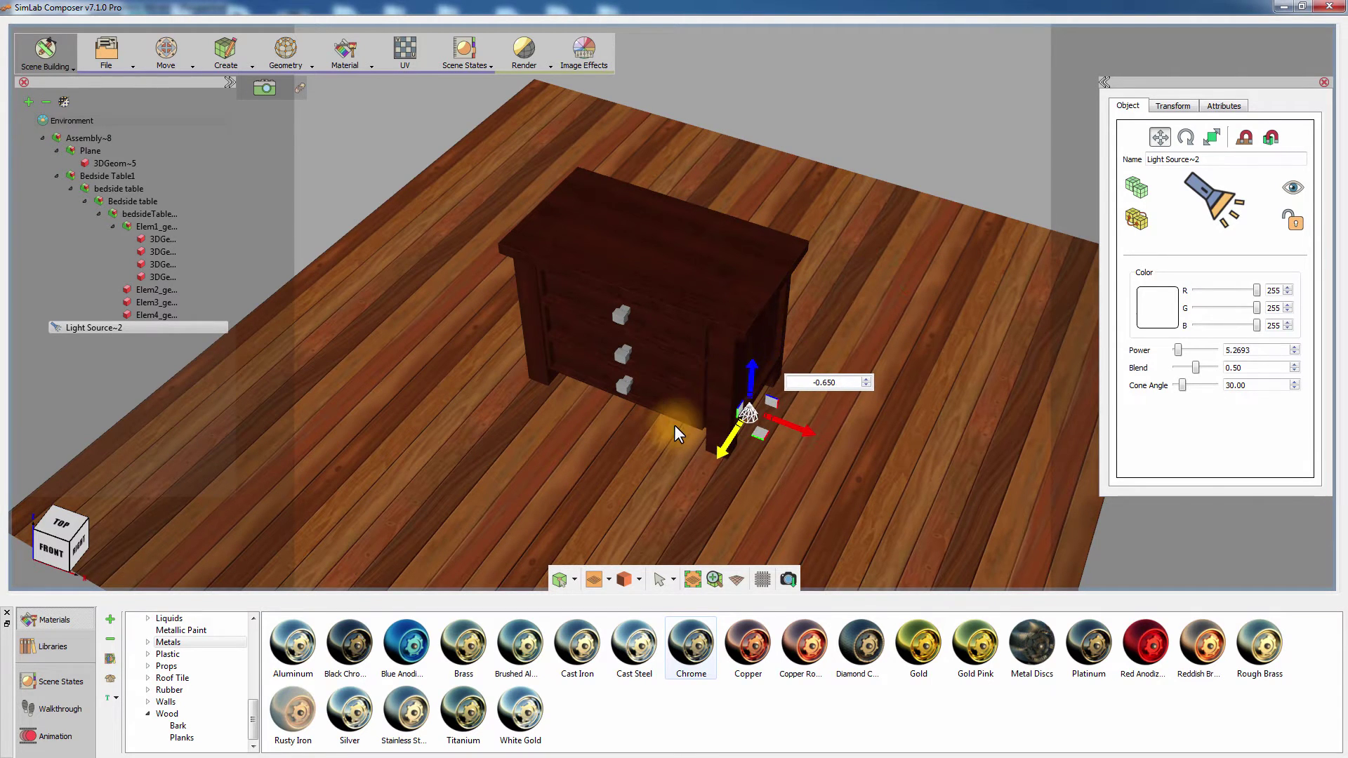
pyautogui.click(1186, 137)
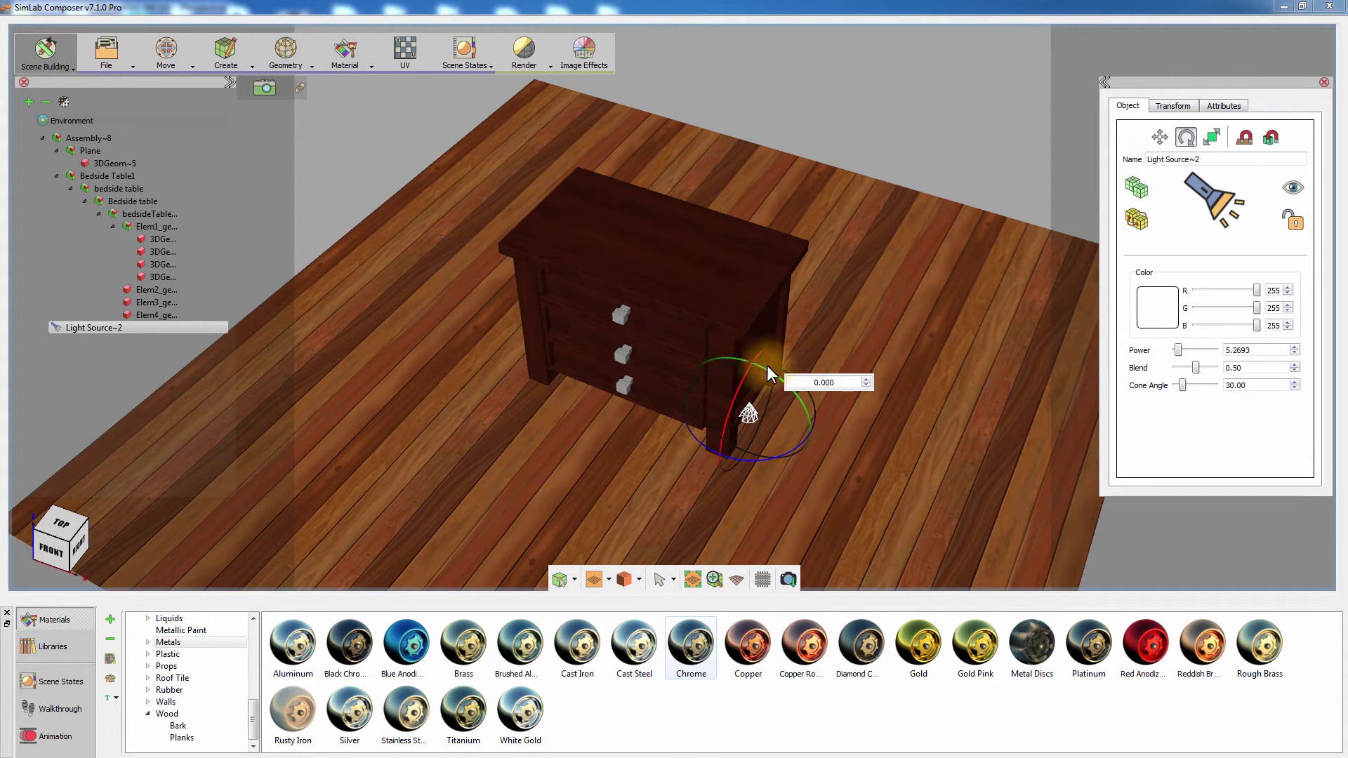
pyautogui.moveTo(767, 365); pyautogui.dragTo(738, 461)
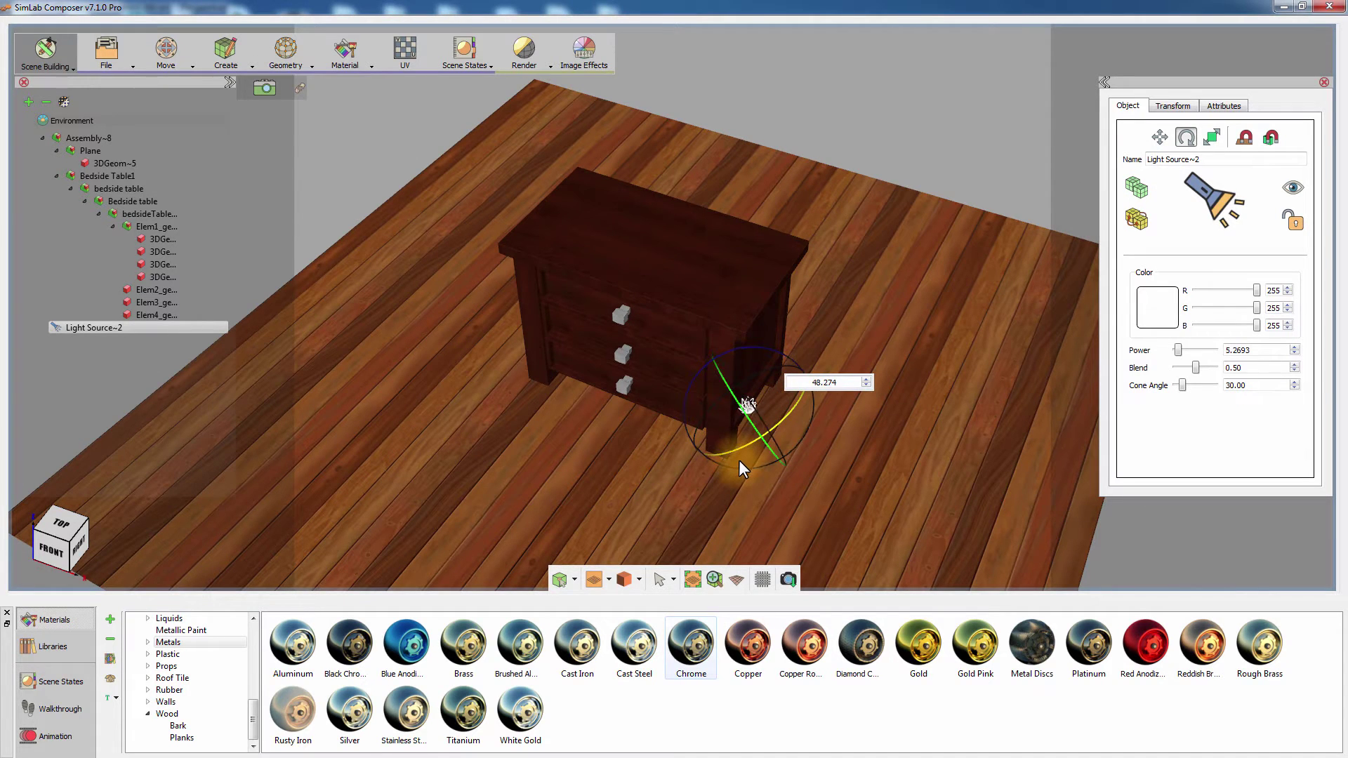
# Give the spot light colour 255/226/167, power 1500, blend 1.00 and a wider cone angle.
pyautogui.click(1167, 320)
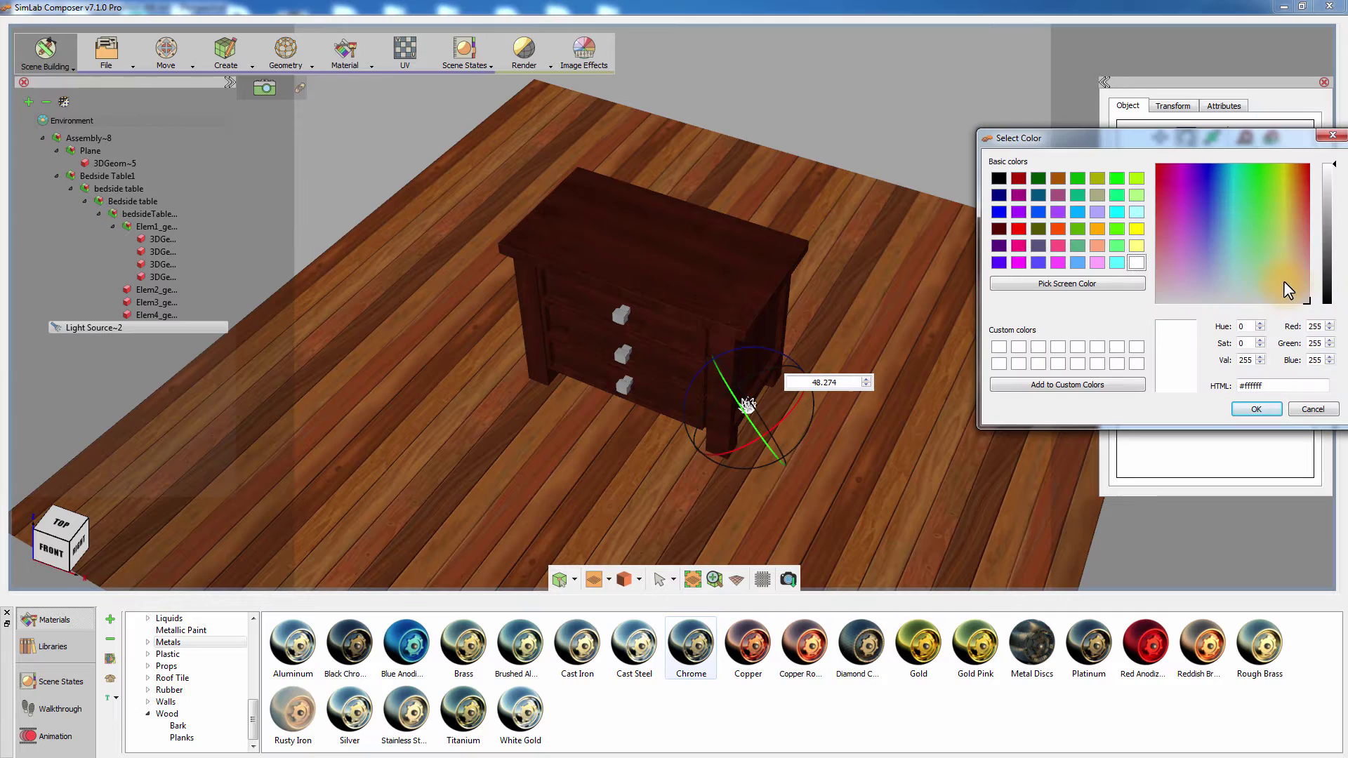
pyautogui.moveTo(1288, 277); pyautogui.dragTo(1293, 257)
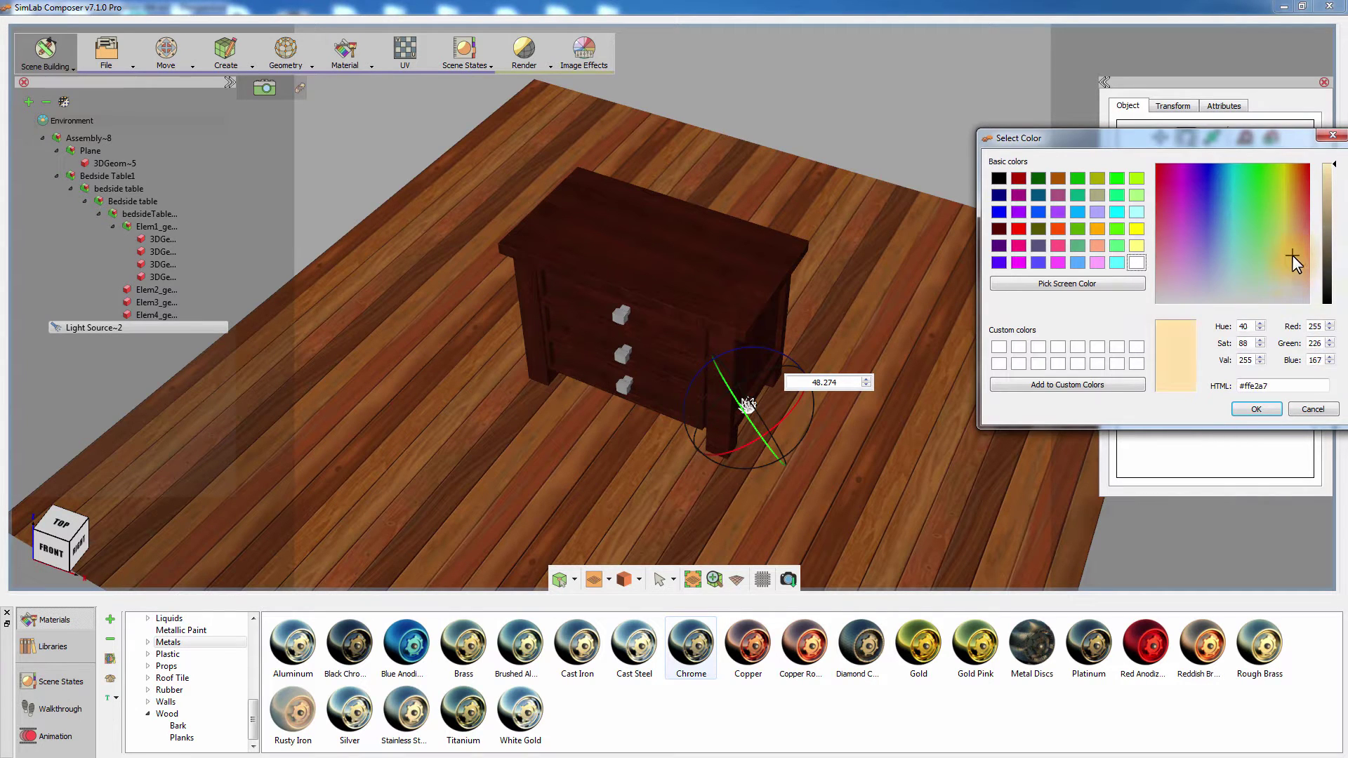
pyautogui.click(1249, 408)
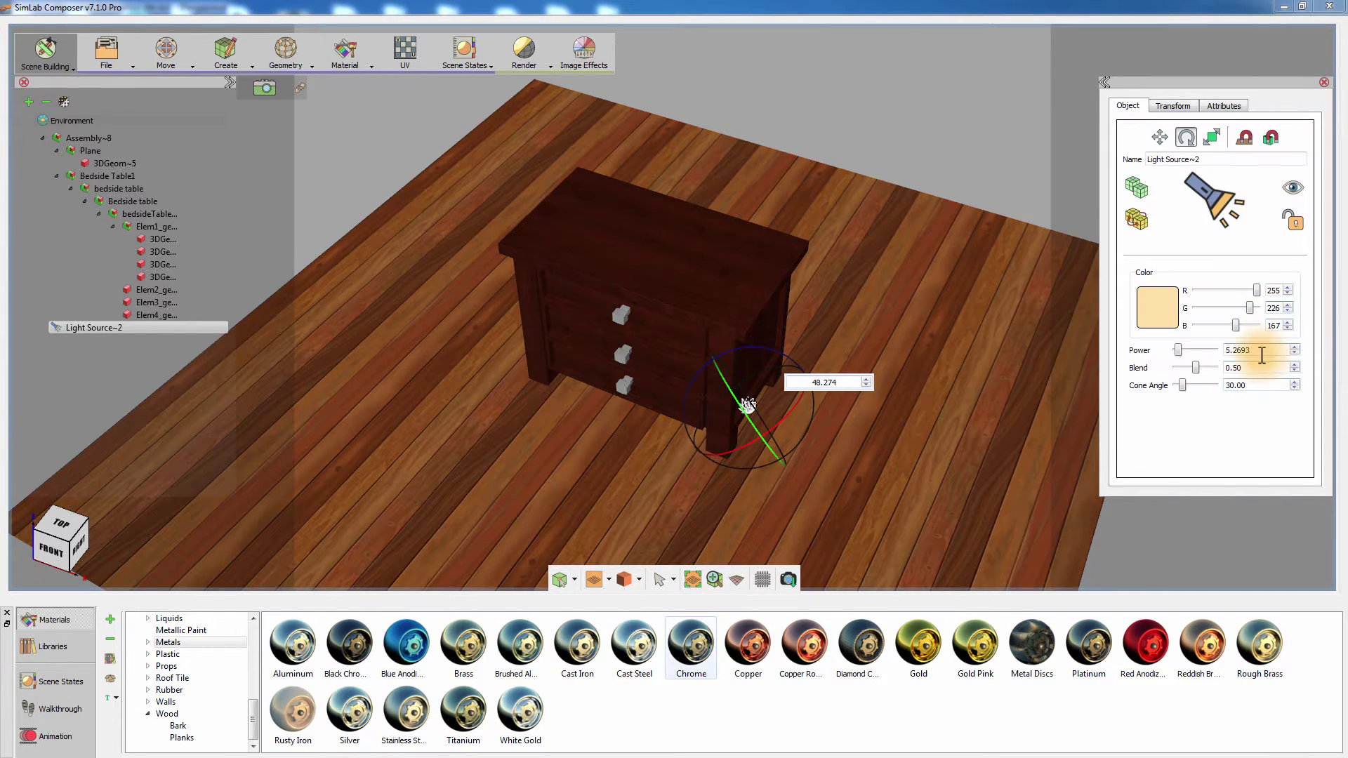
pyautogui.click(1197, 351)
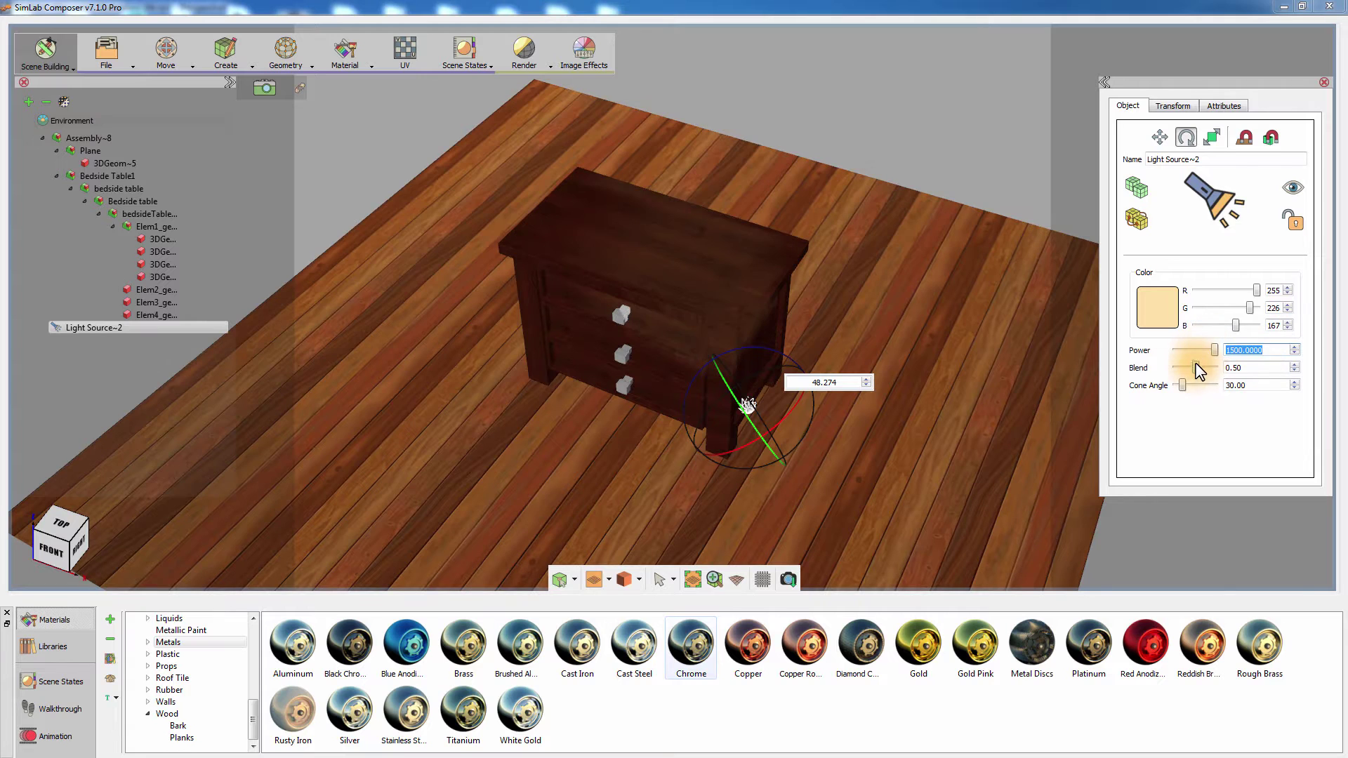
pyautogui.click(1211, 367)
pyautogui.moveTo(1184, 387)
pyautogui.mouseDown()
pyautogui.moveTo(1218, 387)
pyautogui.moveTo(1204, 386)
pyautogui.mouseUp()
# Preview the warm-lit nightstand in the ray-traced render, orbiting lower, then return to the standard view.
pyautogui.hotkey('ctrl', 'r')
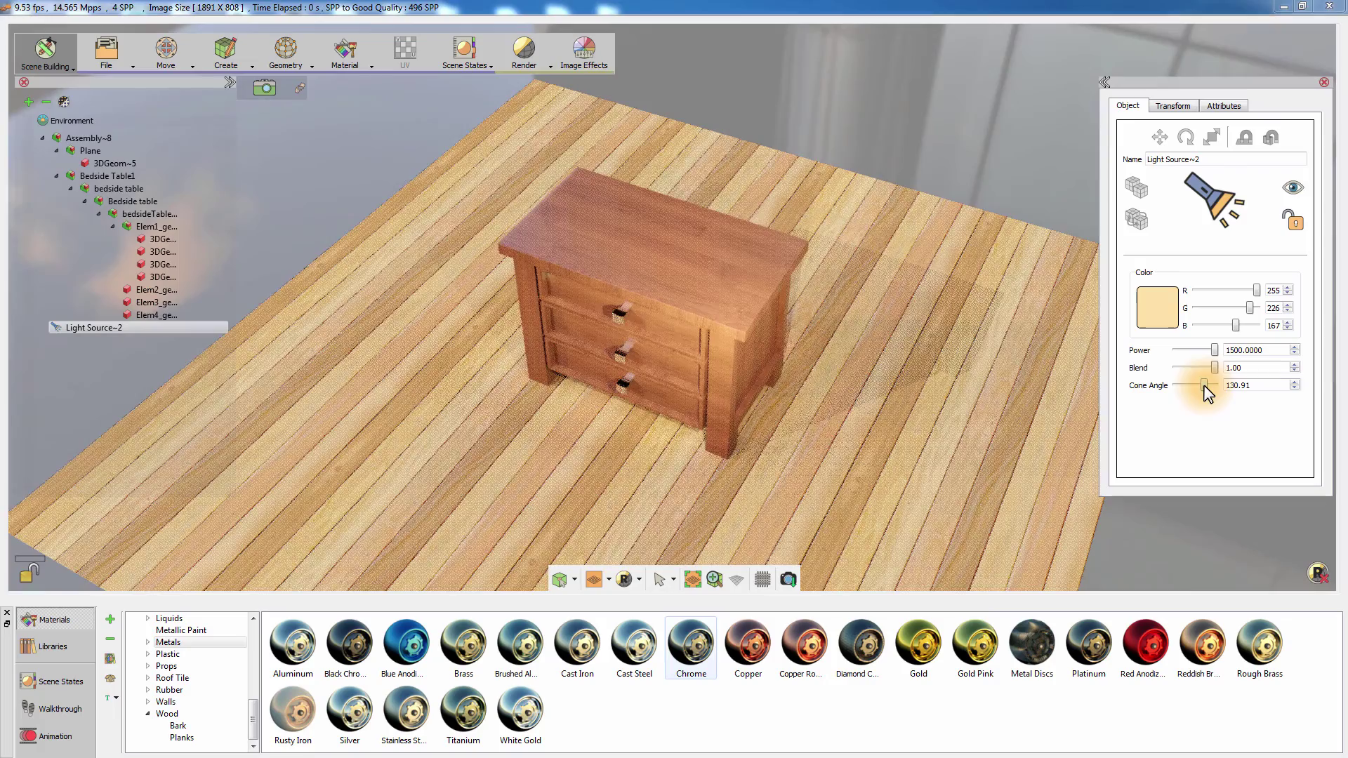
pyautogui.moveTo(807, 435); pyautogui.dragTo(857, 358)
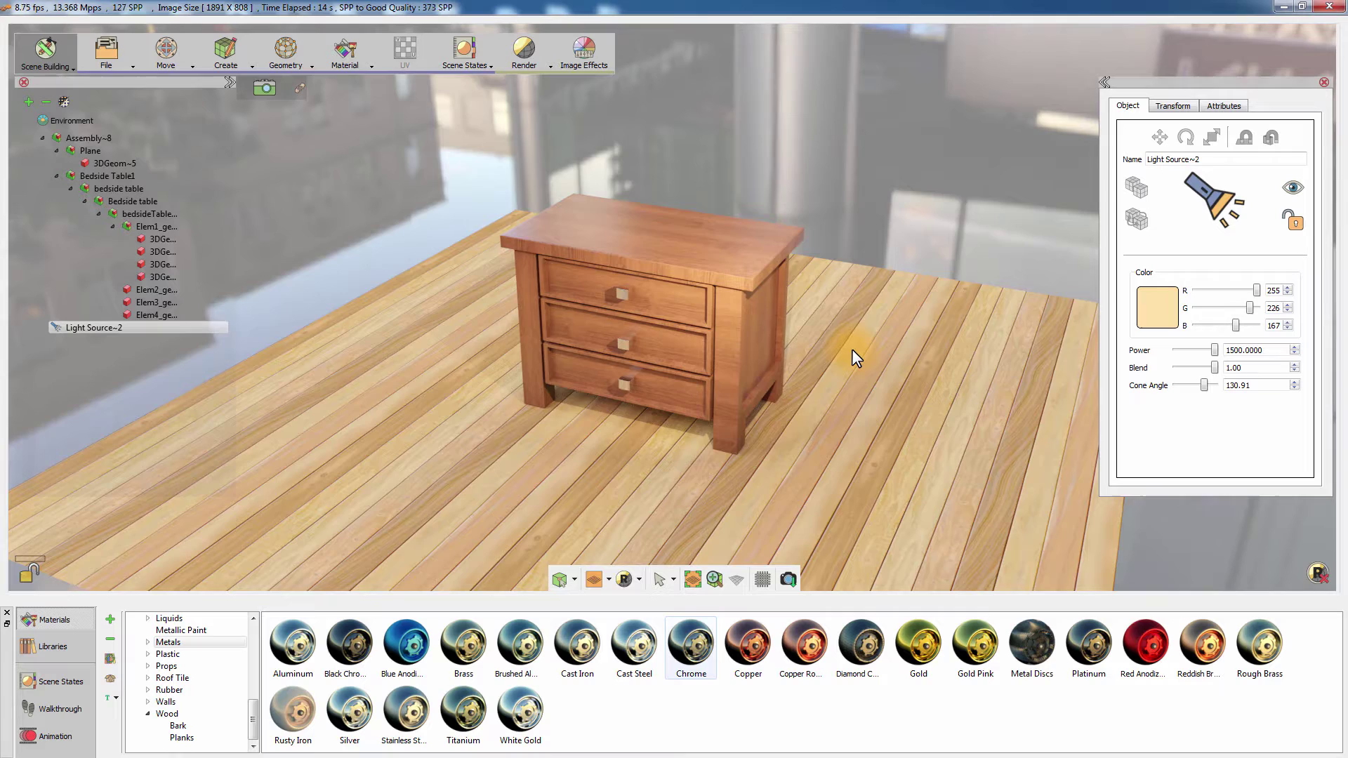
pyautogui.hotkey('ctrl', 'r')
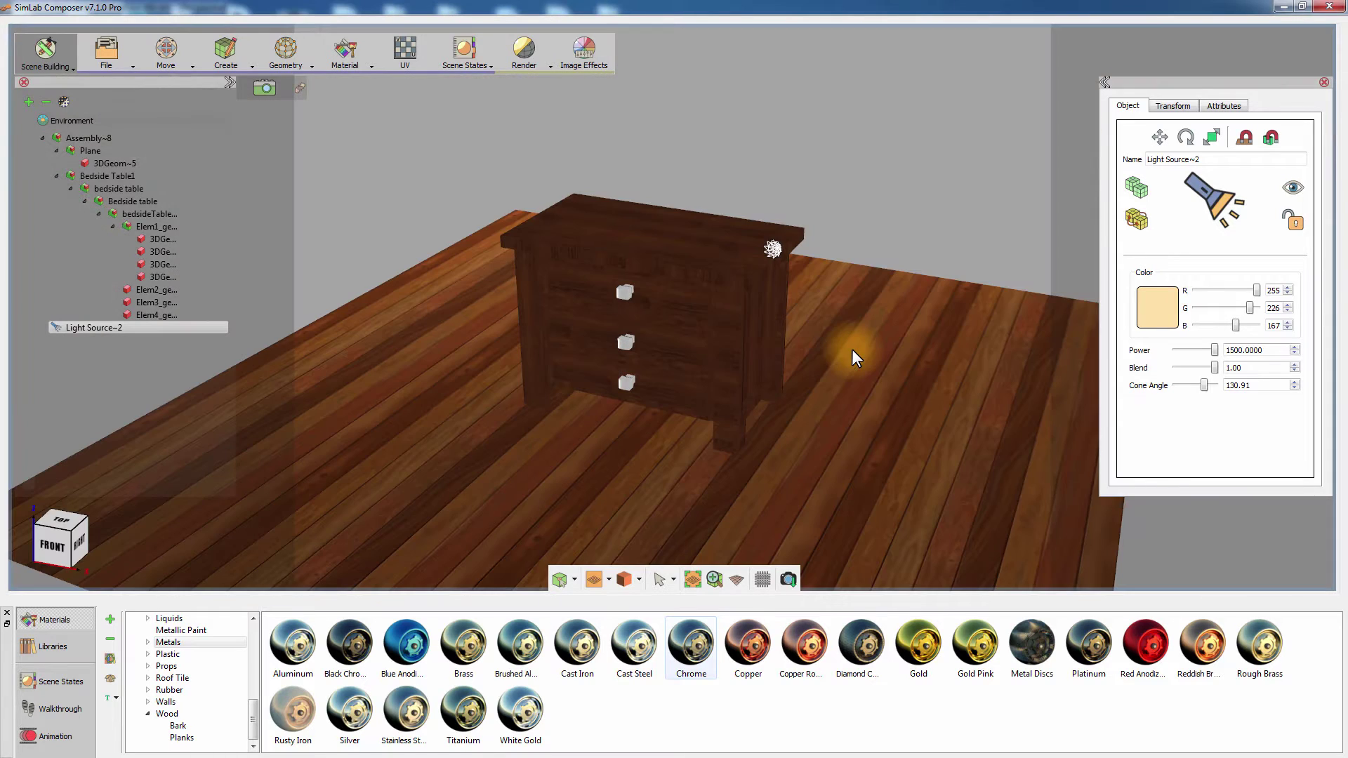
# Switch the workspace to Texture Baking and show the Smart Bake and Object(s) Bake options.
pyautogui.click(49, 59)
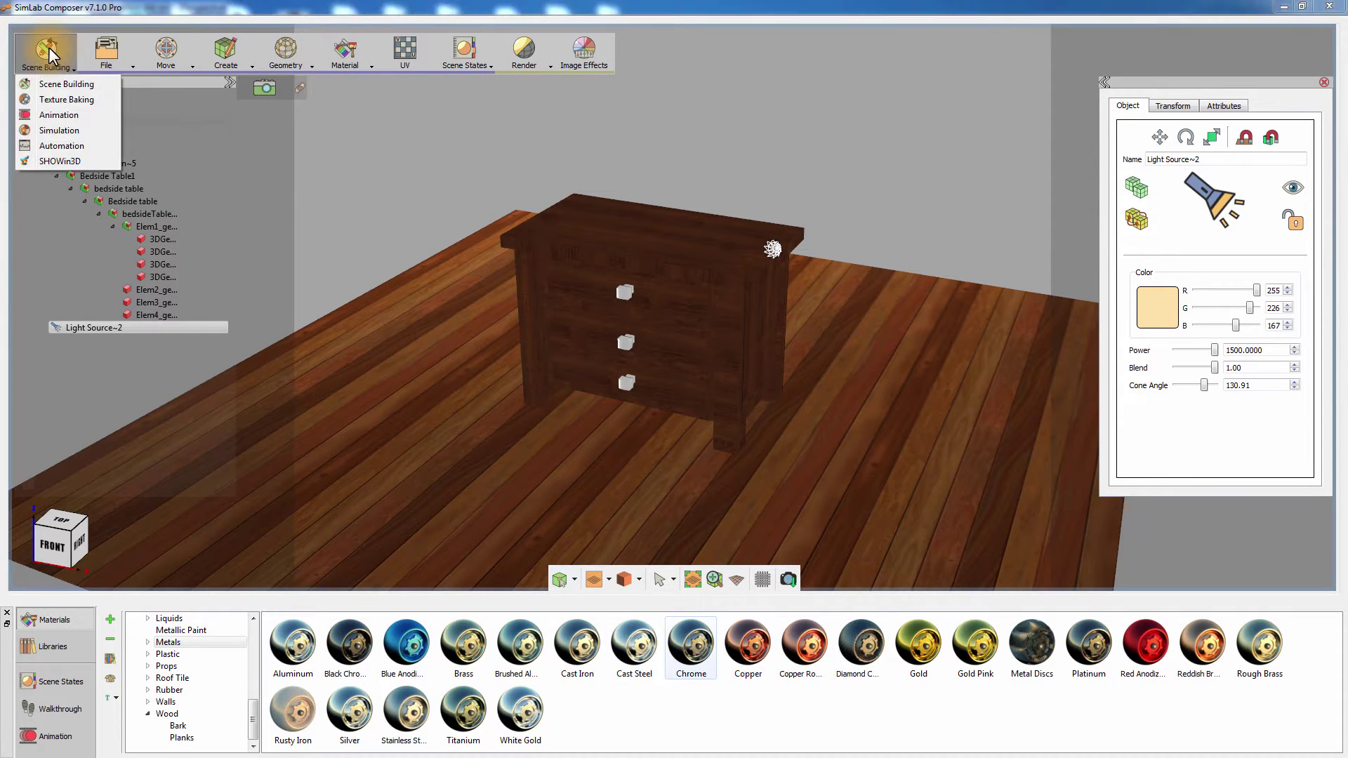
pyautogui.click(59, 101)
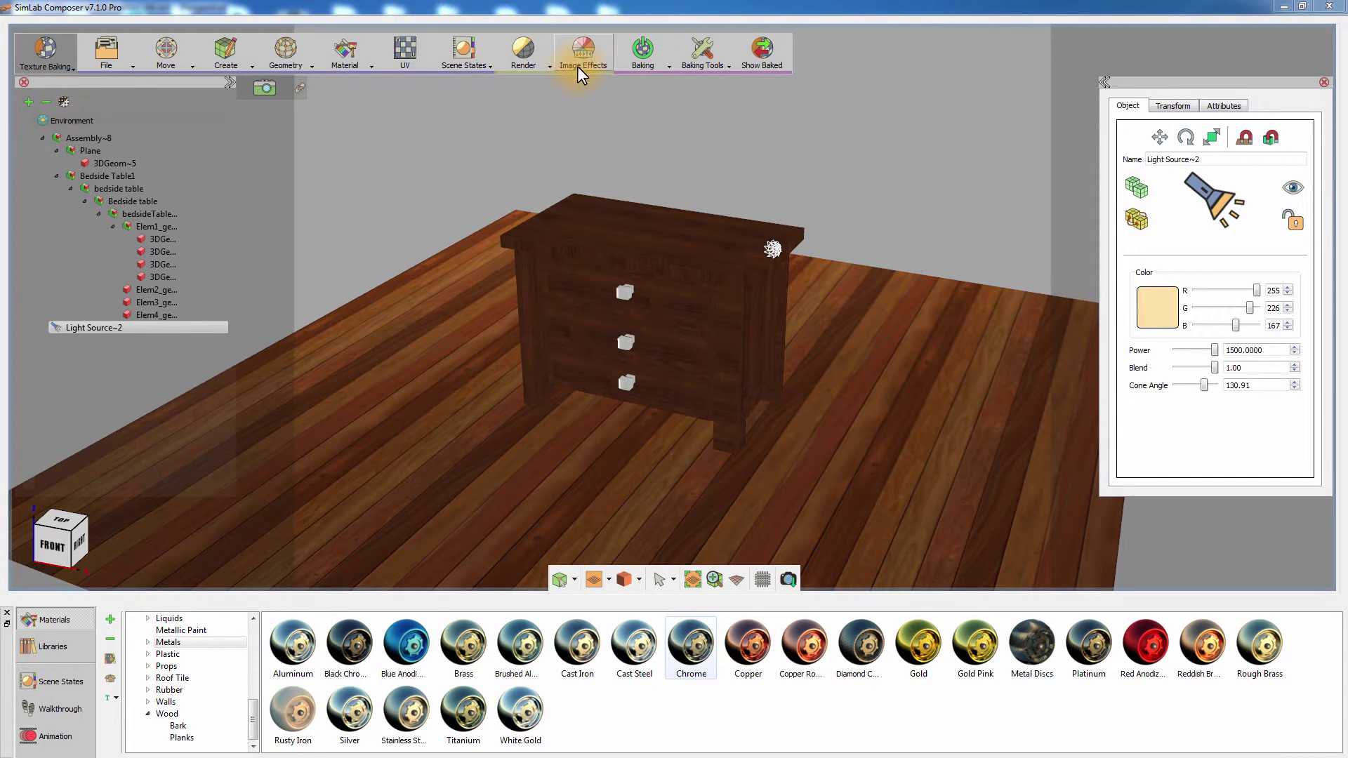
pyautogui.click(632, 61)
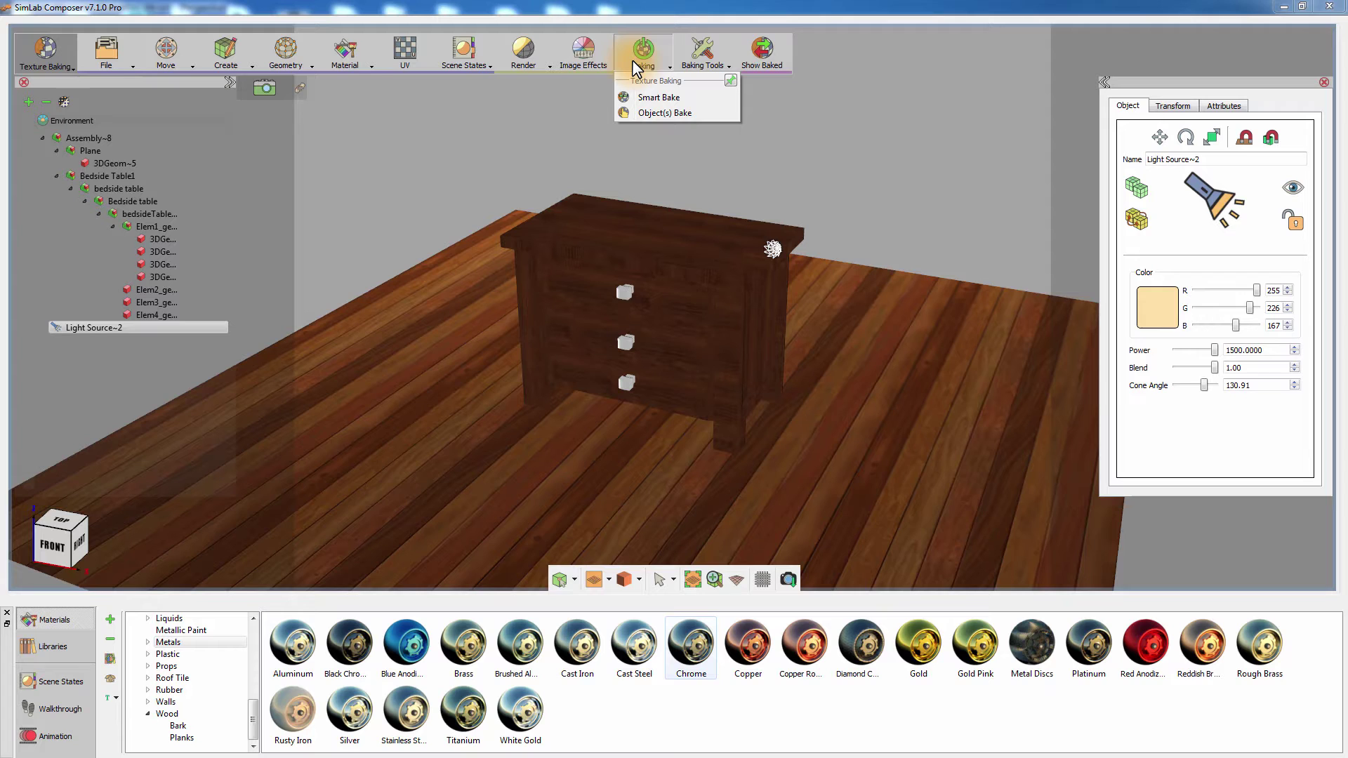
# After browsing the Baking Tools, select the Assembly~8 group (floor and bedside table) for baking.
pyautogui.click(707, 61)
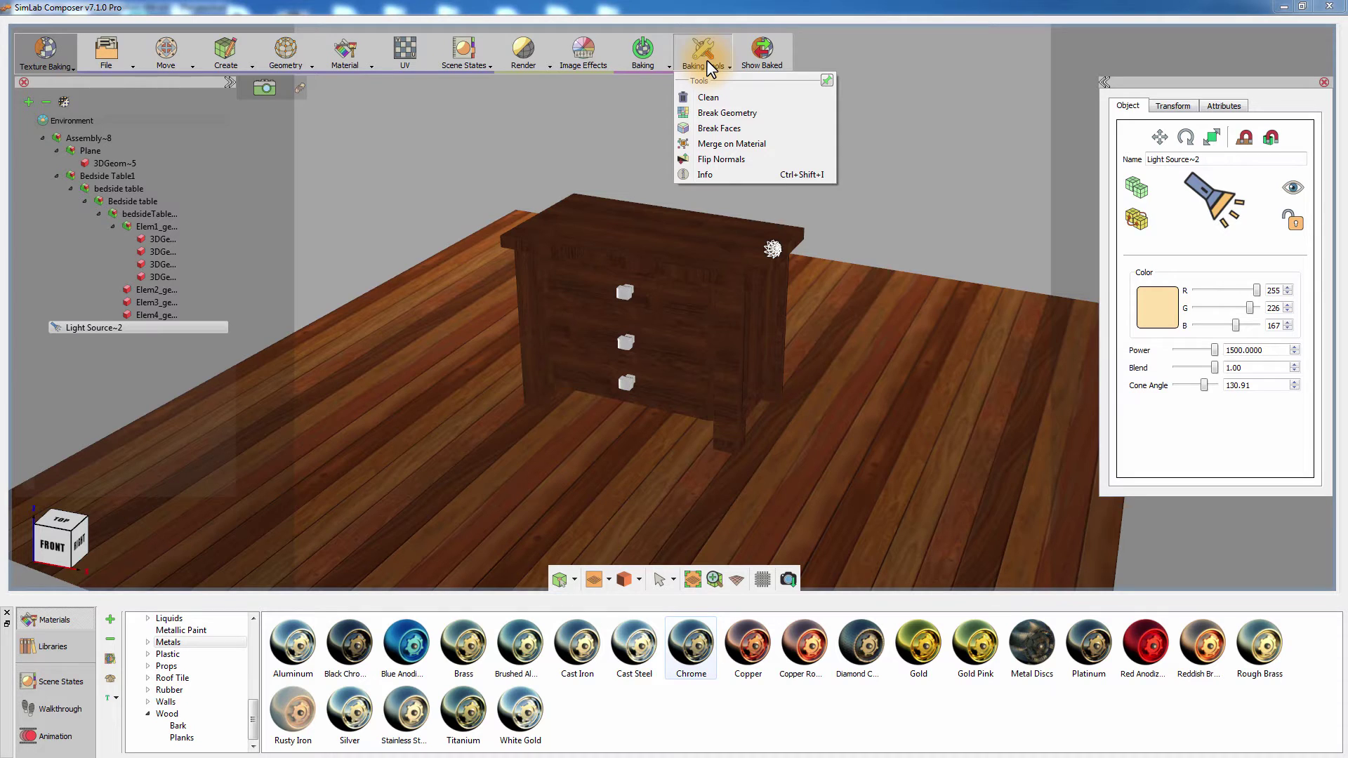
pyautogui.click(706, 60)
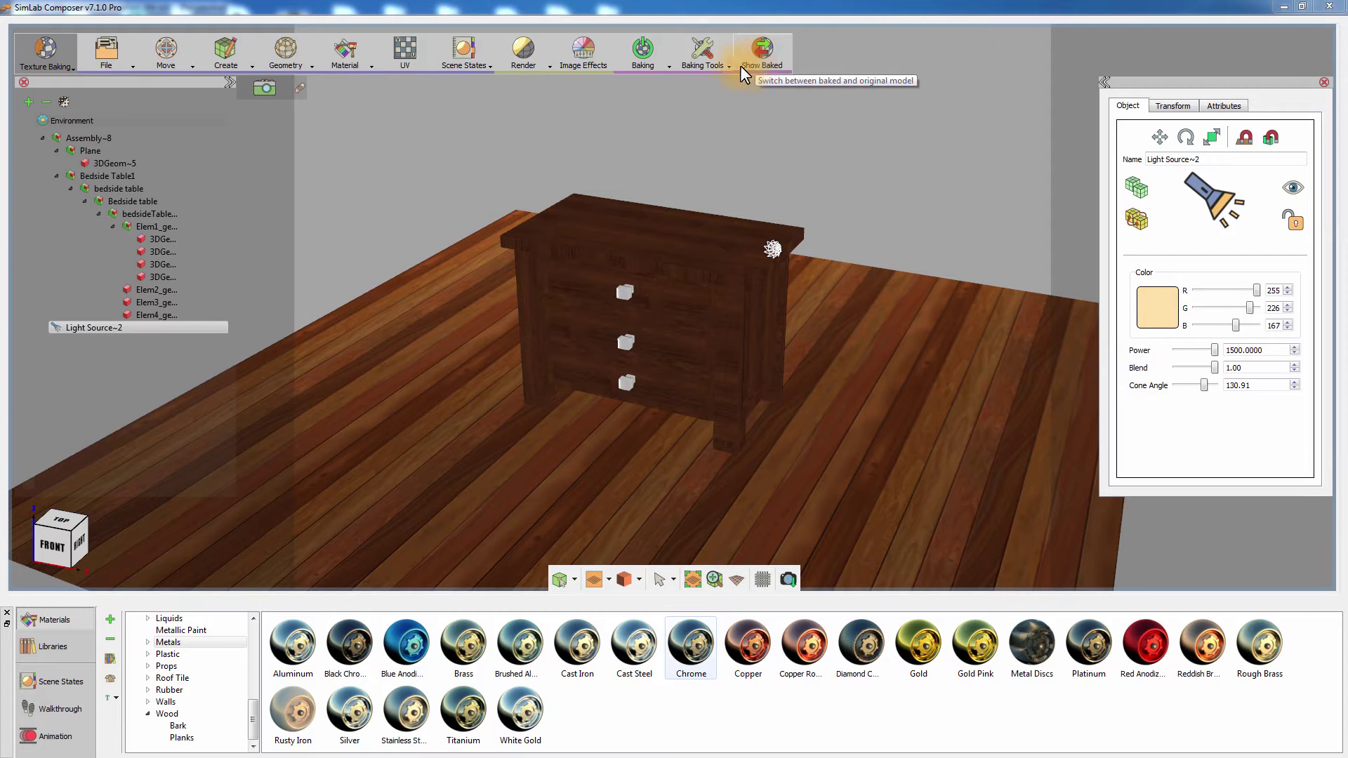
pyautogui.click(94, 143)
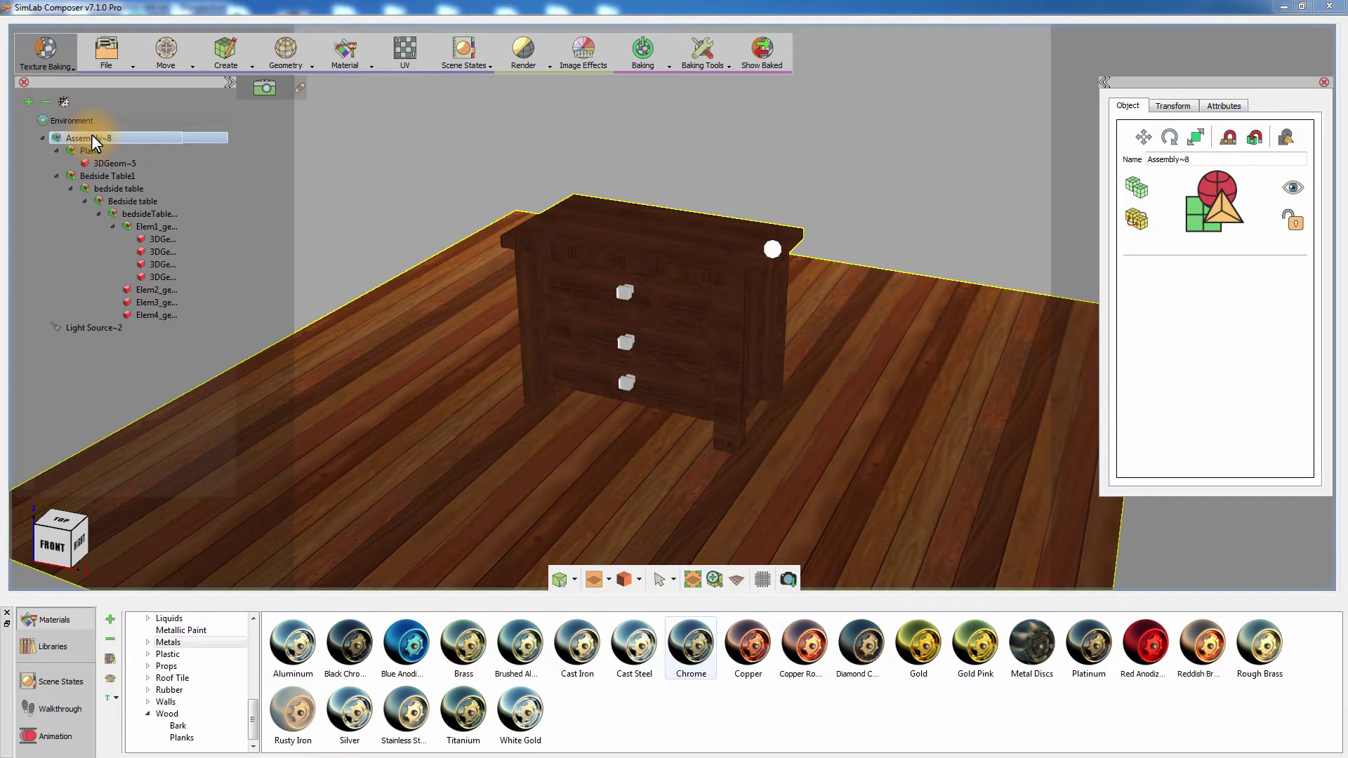
# Start a Smart Bake and keep the minimum texture size at 1024.
pyautogui.click(641, 60)
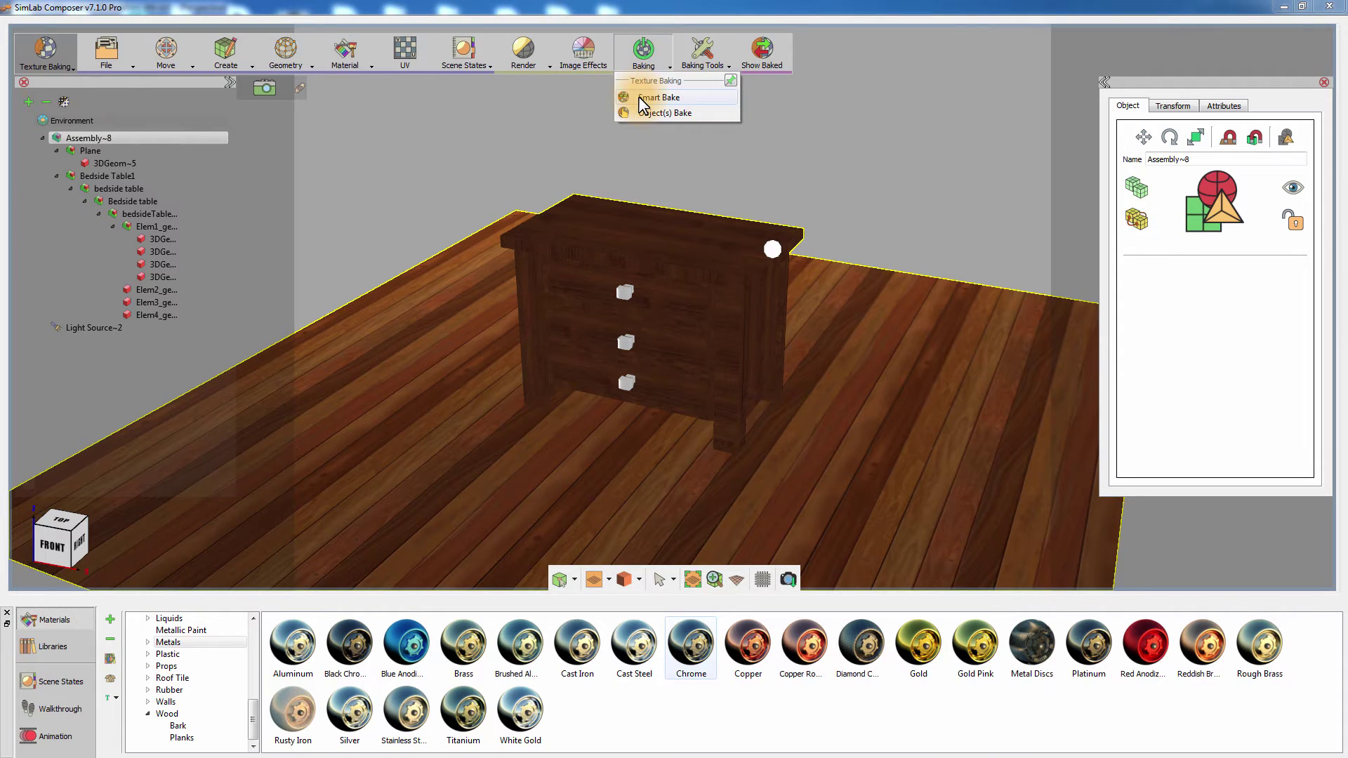
pyautogui.click(639, 99)
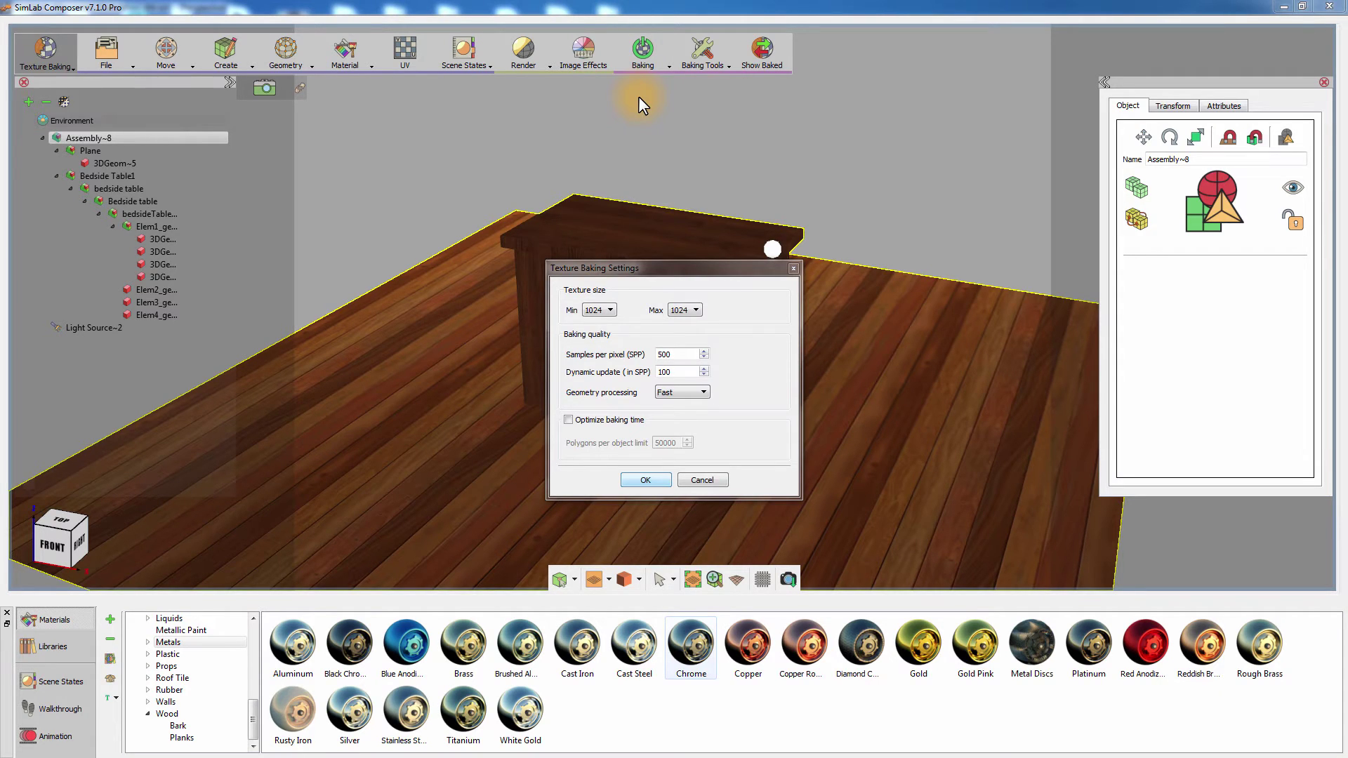
pyautogui.click(610, 309)
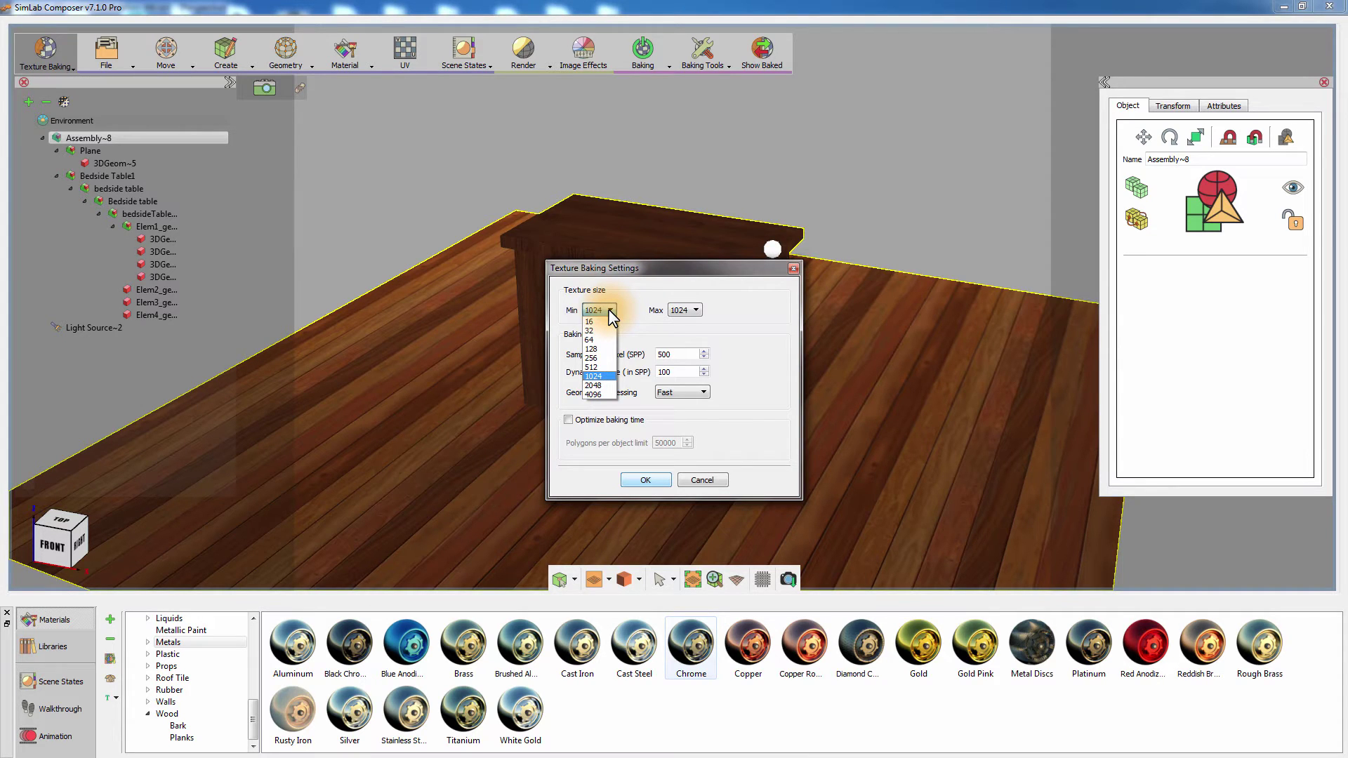
pyautogui.click(608, 309)
pyautogui.click(674, 310)
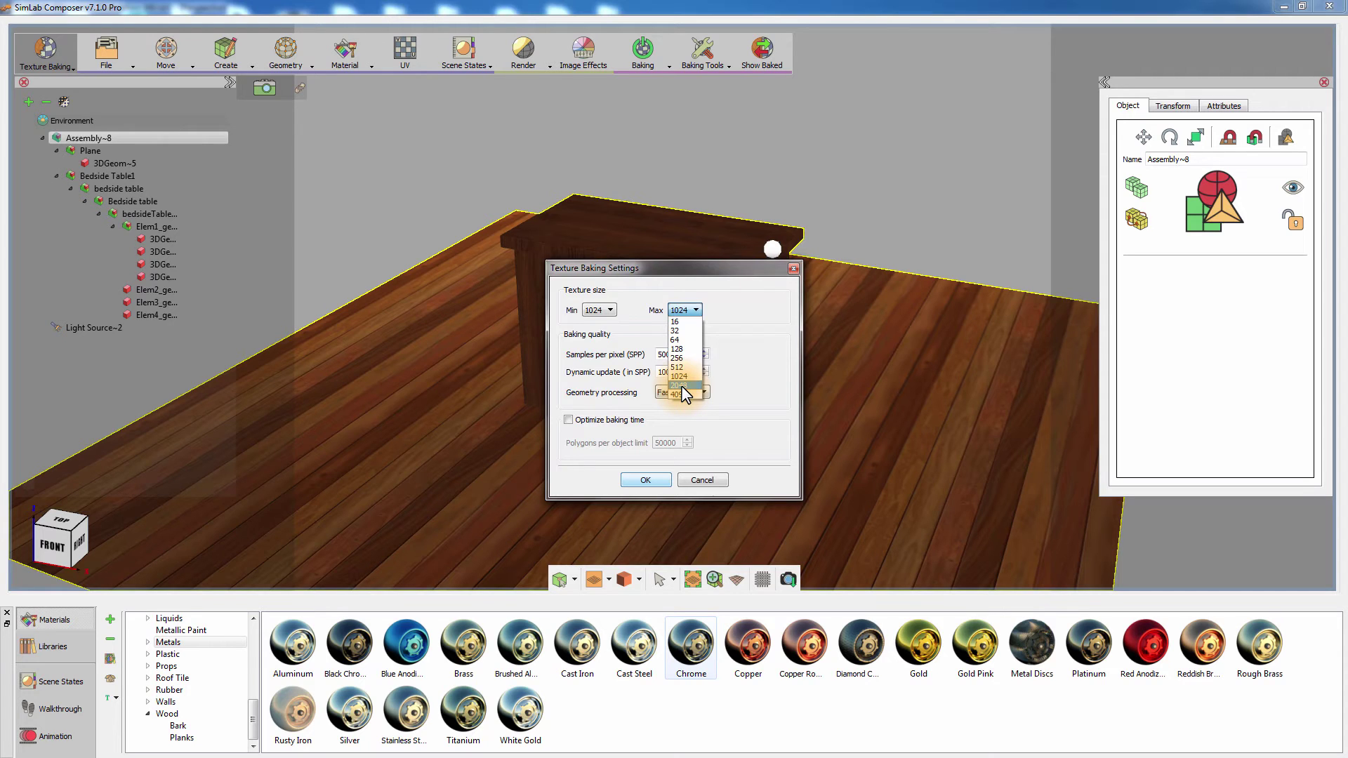
# Set maximum texture size to 2048, keep 500 samples per pixel, leave Optimize baking time off.
pyautogui.click(681, 385)
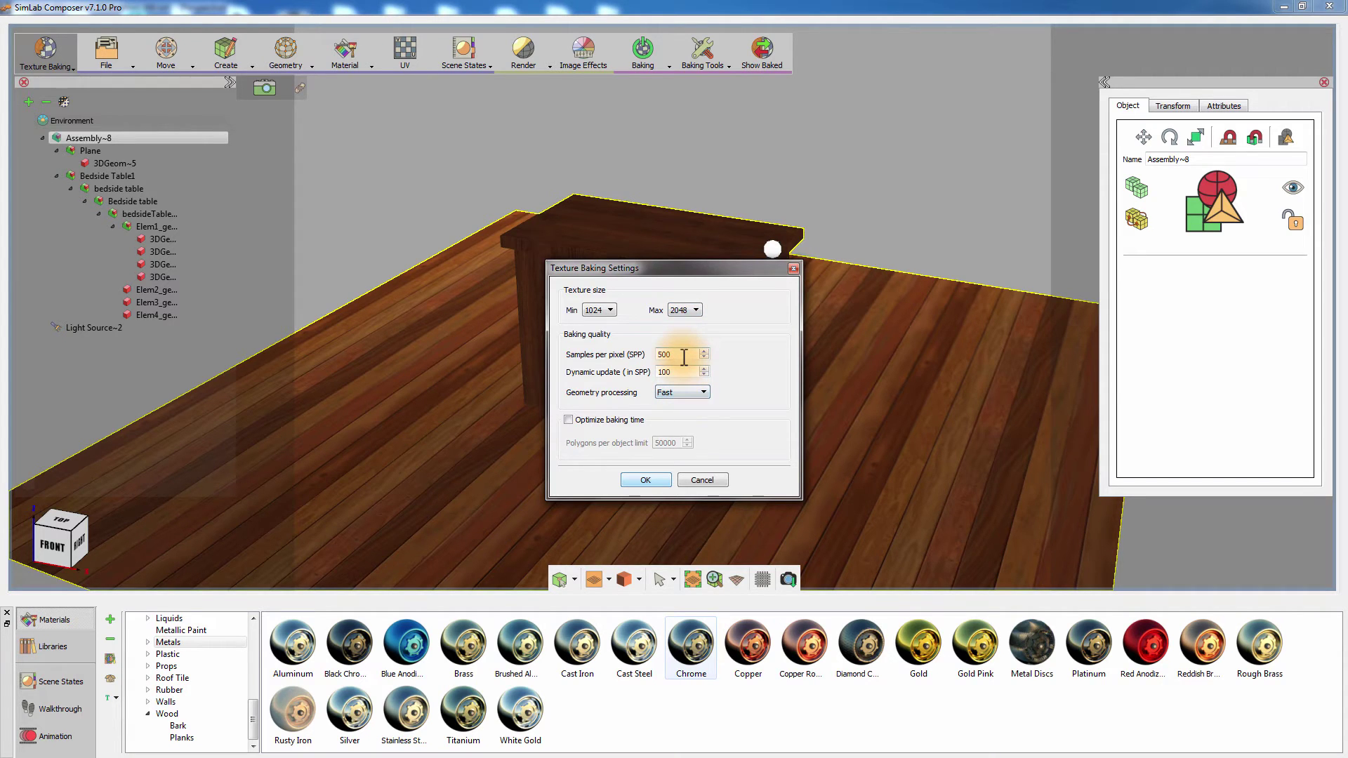
pyautogui.doubleClick(679, 355)
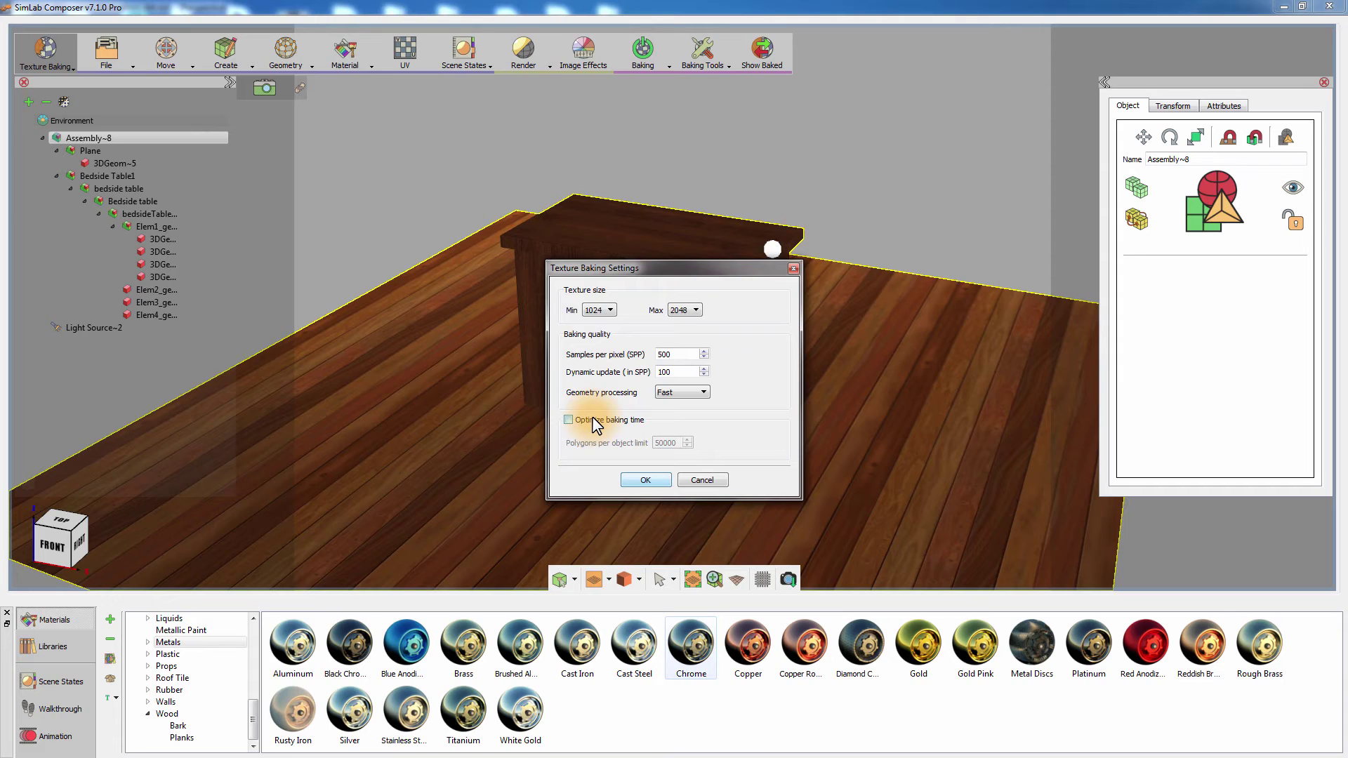
pyautogui.click(593, 418)
pyautogui.click(592, 420)
# Start baking all 8 objects and move the progress window aside while it runs.
pyautogui.click(646, 480)
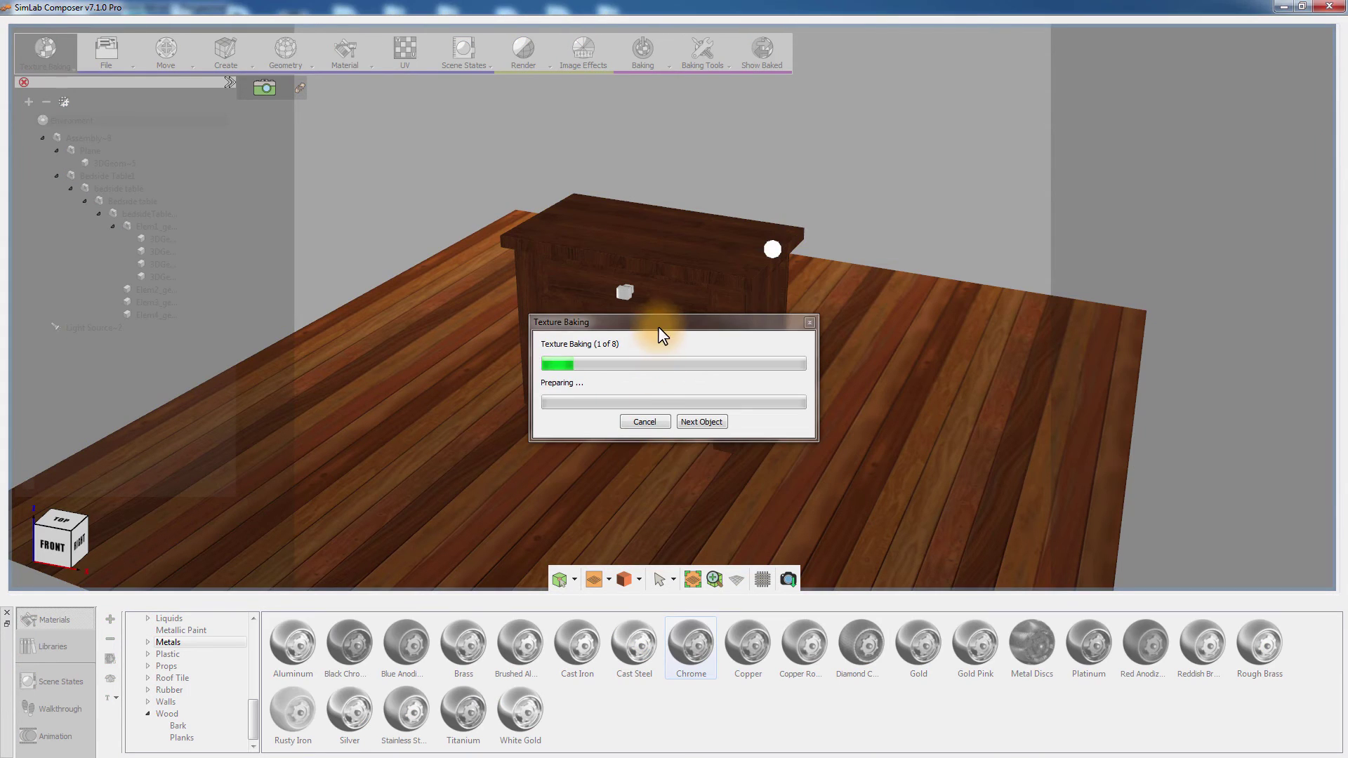
pyautogui.moveTo(659, 327); pyautogui.dragTo(297, 322)
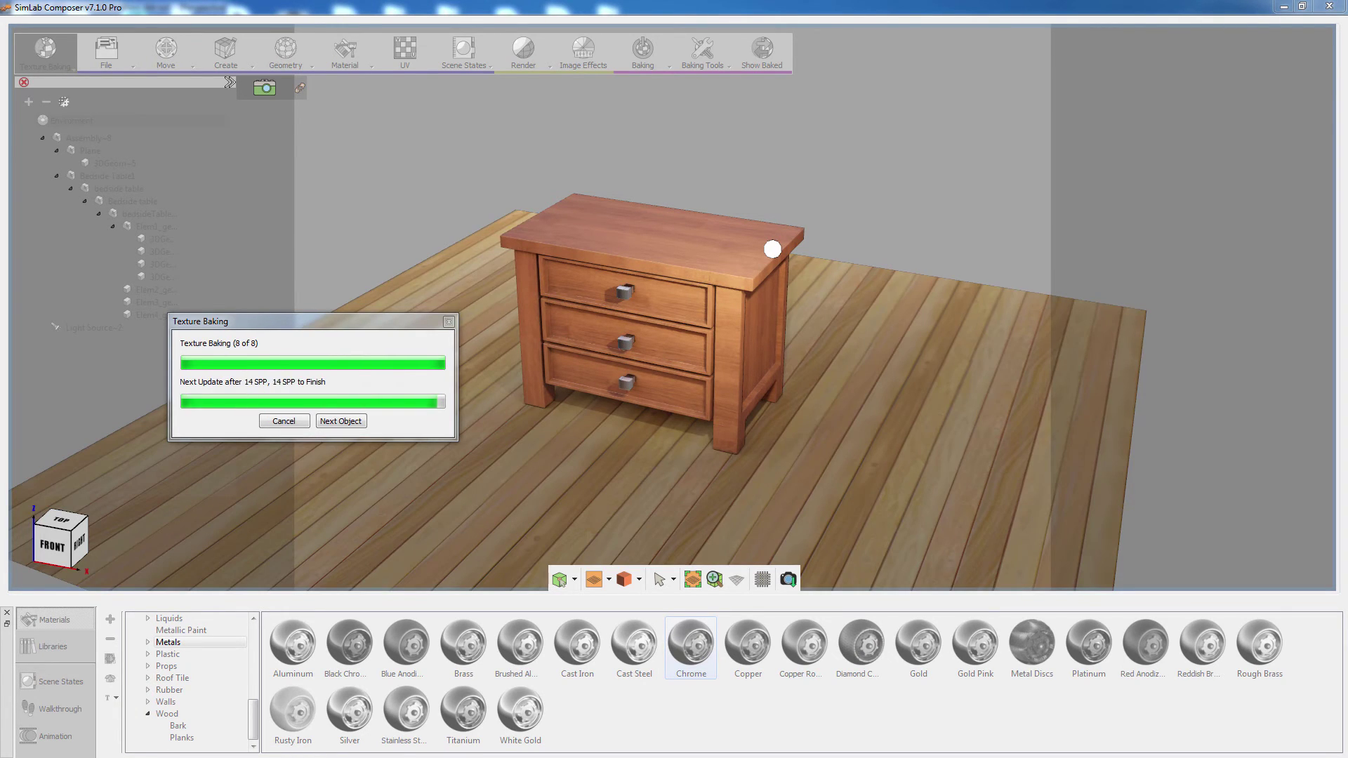
pyautogui.hotkey('ctrl', '1')
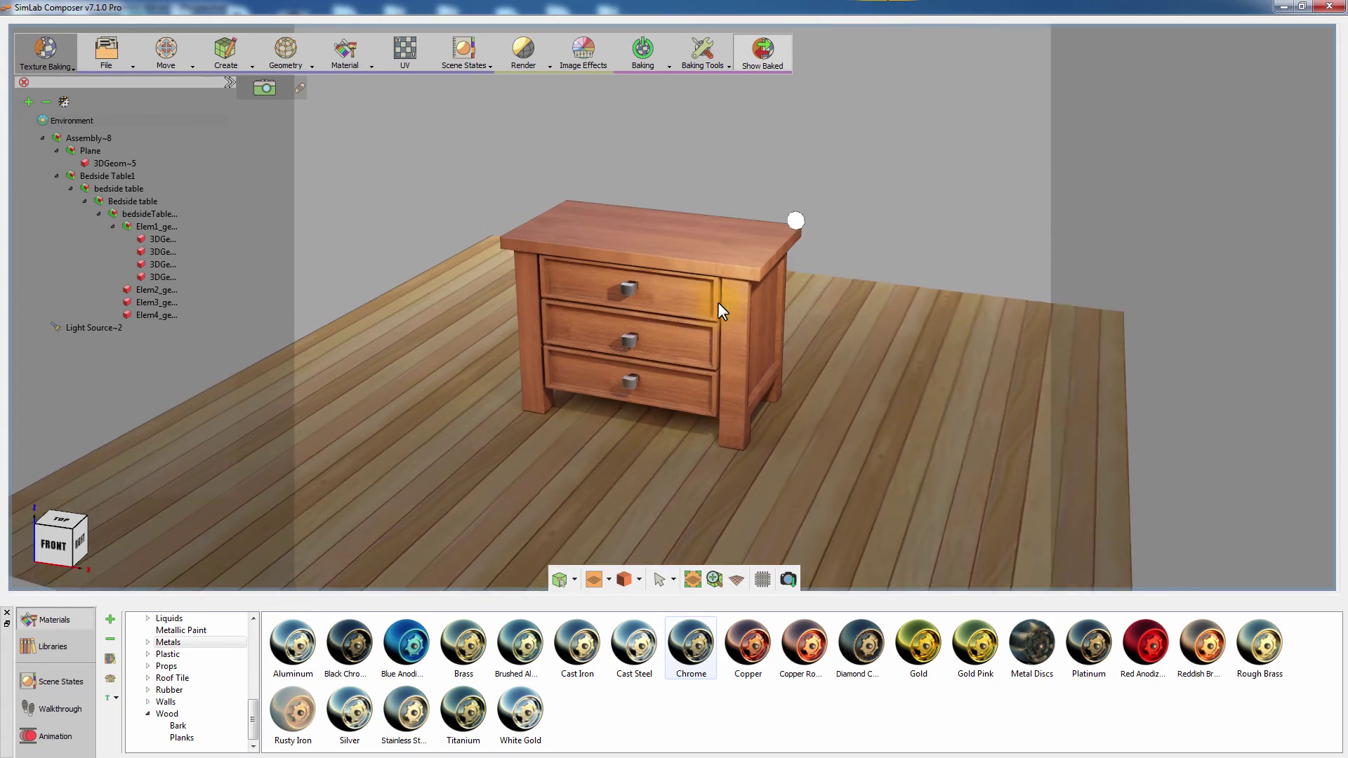
pyautogui.moveTo(933, 248); pyautogui.dragTo(507, 238)
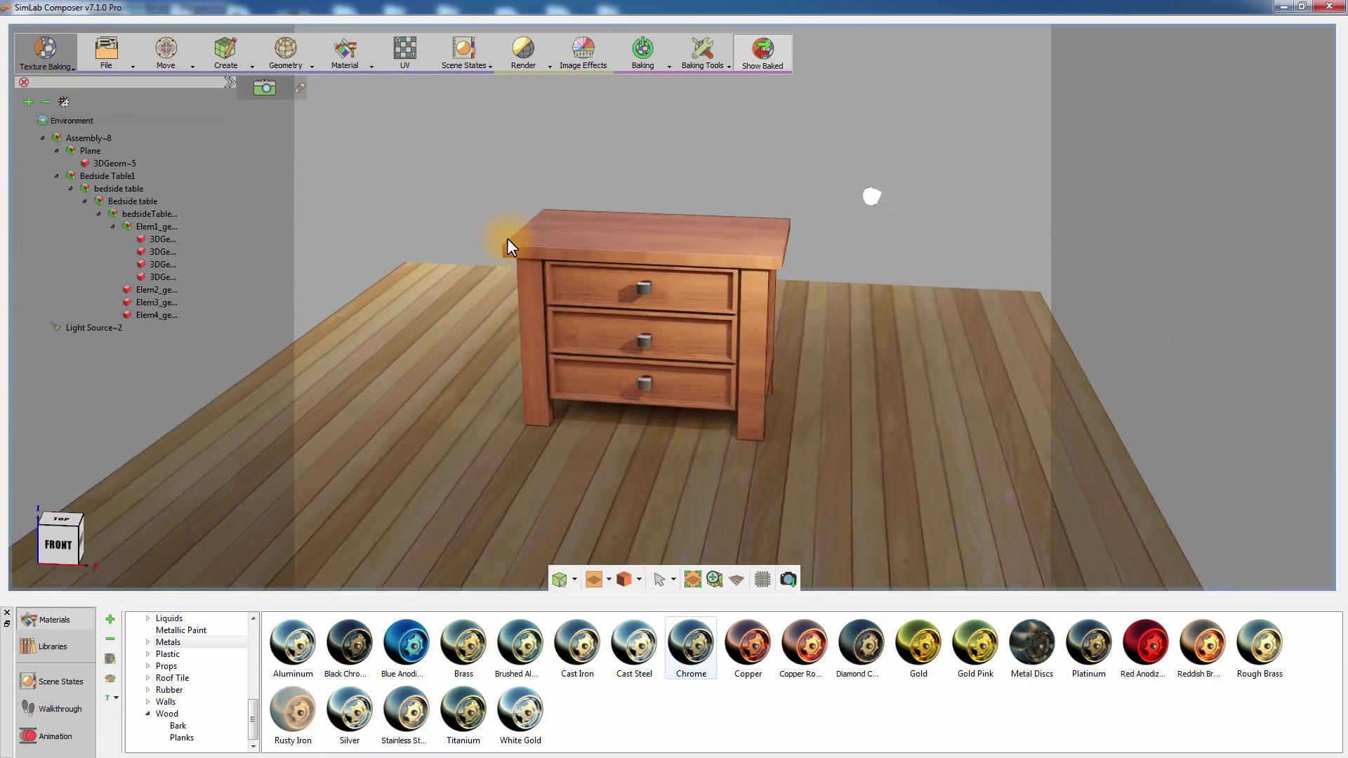
pyautogui.click(764, 56)
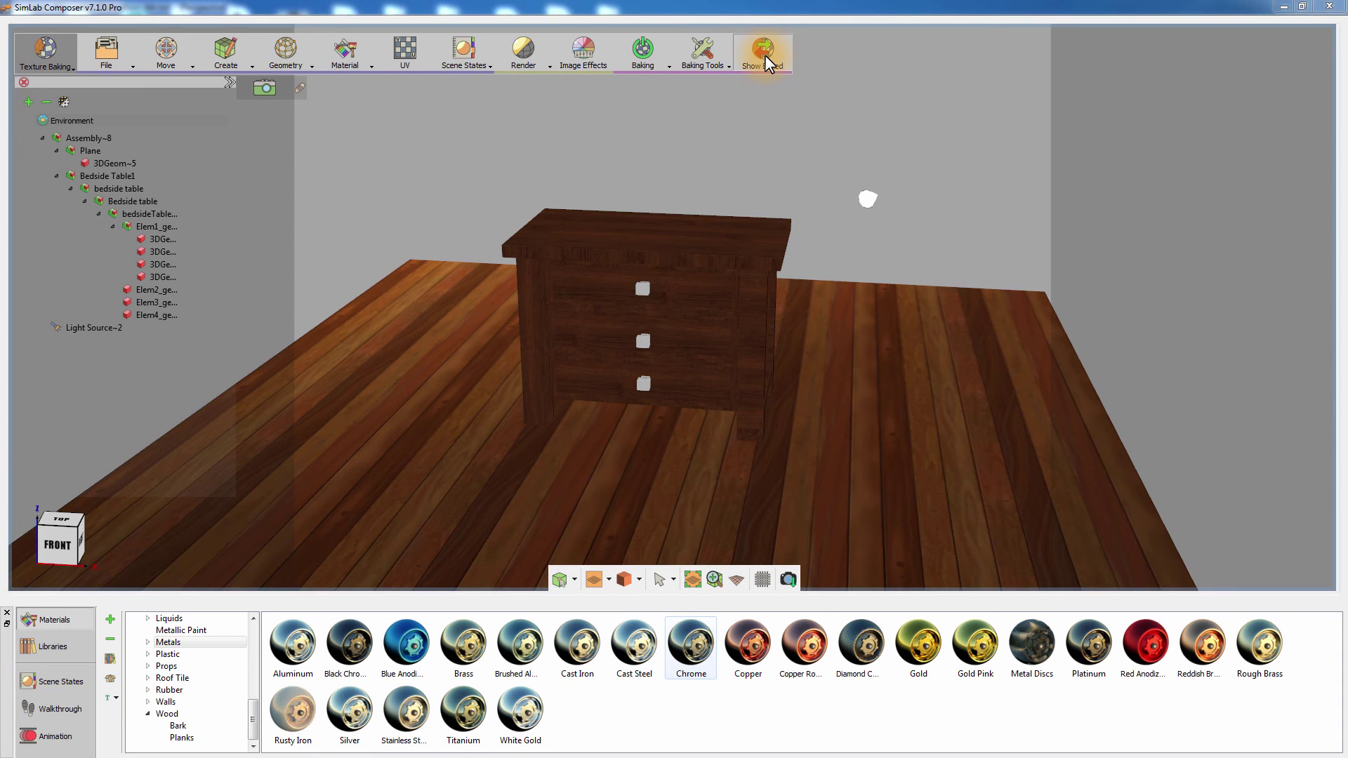
pyautogui.click(765, 55)
pyautogui.moveTo(946, 145); pyautogui.dragTo(777, 147)
# Export the baked scene as the 3D PDF file NightStand.pdf.
pyautogui.click(116, 65)
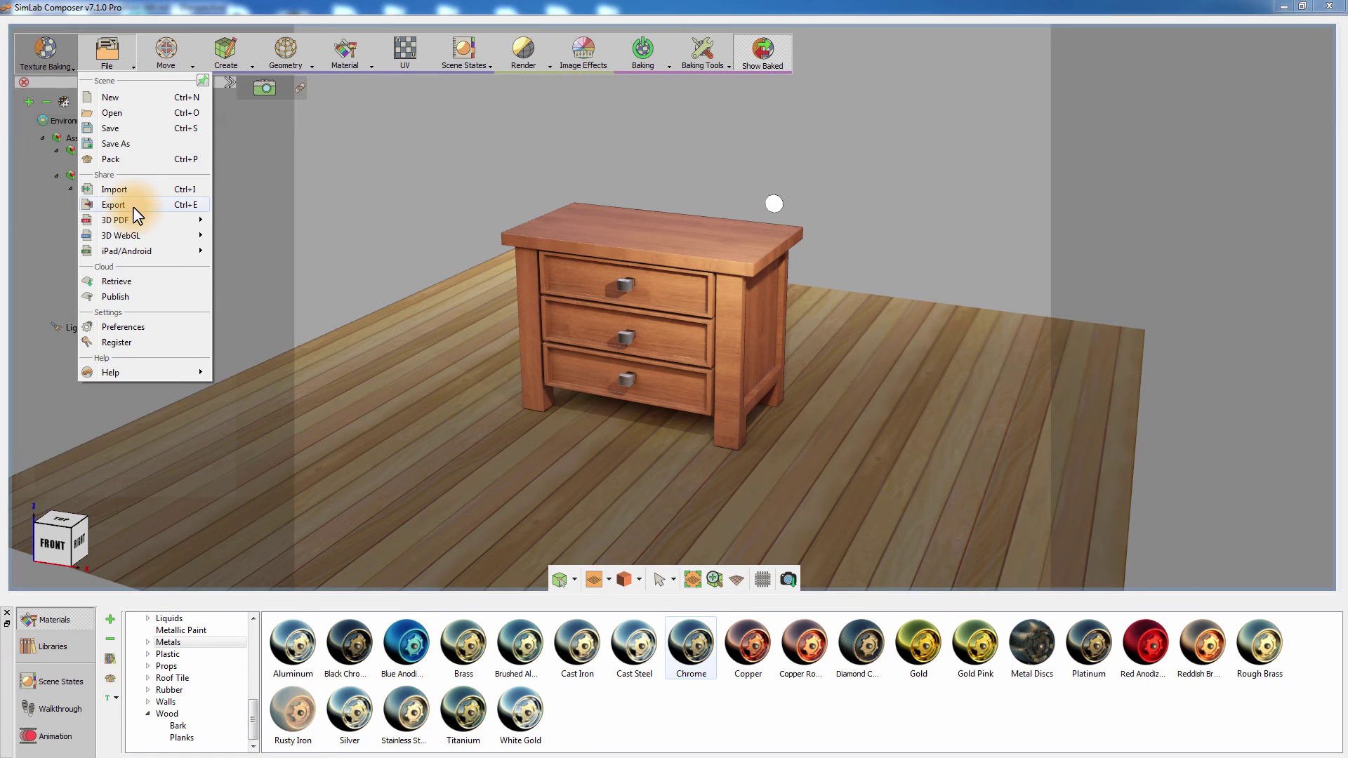
pyautogui.click(134, 206)
pyautogui.click(192, 401)
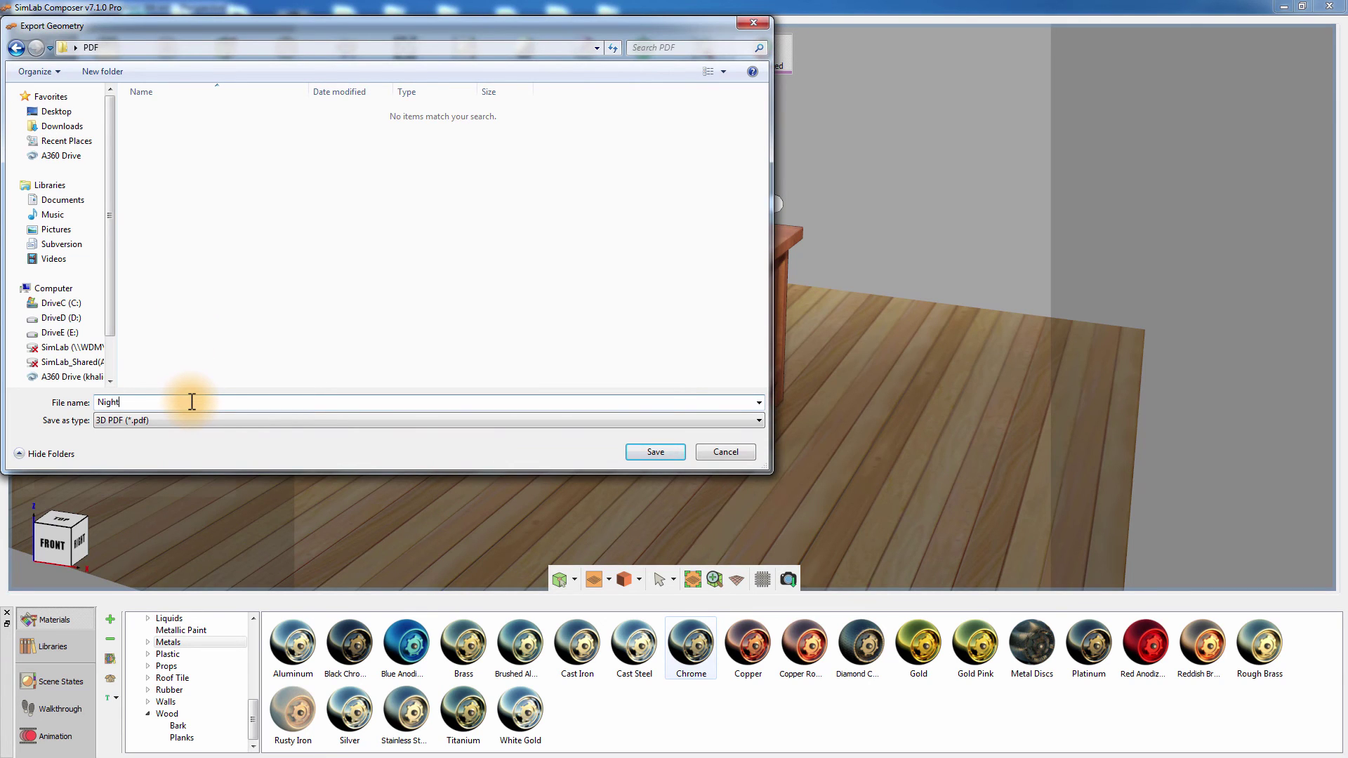
pyautogui.press('Return')
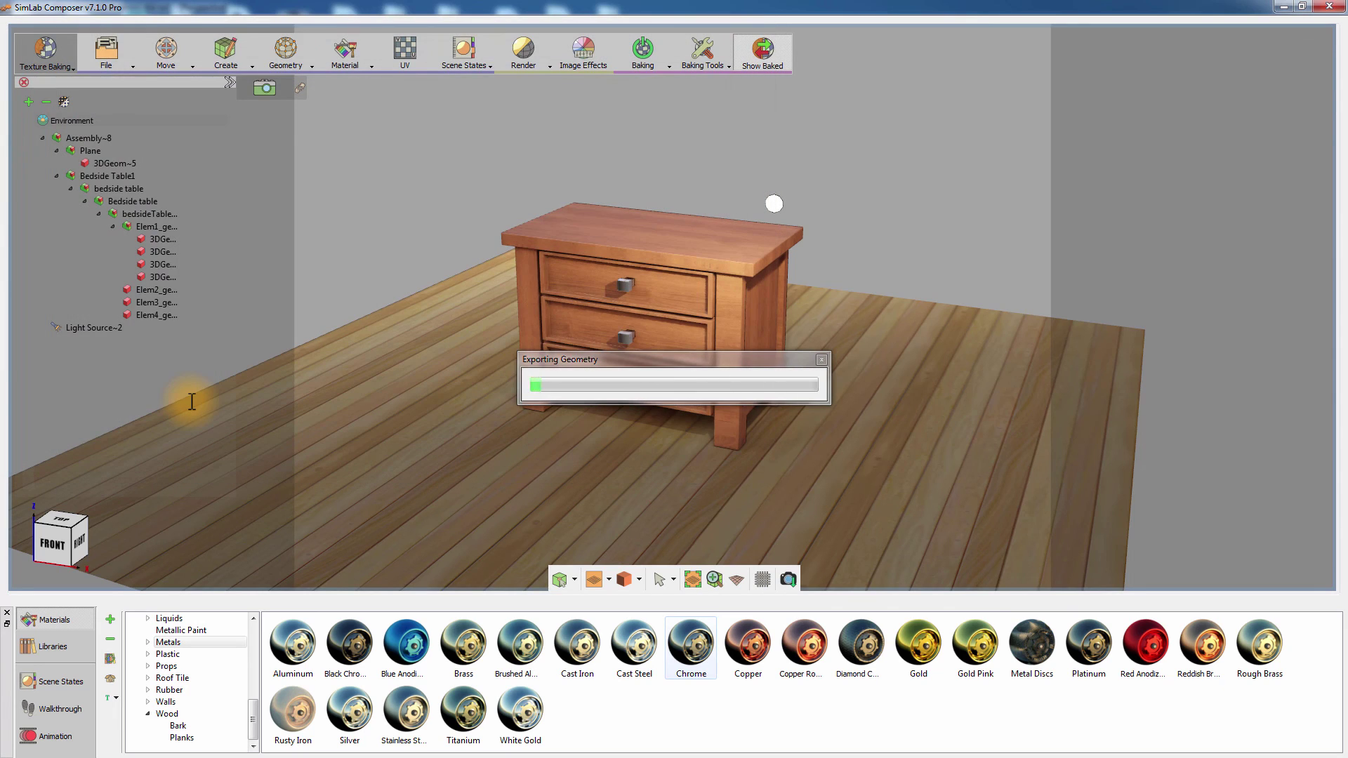